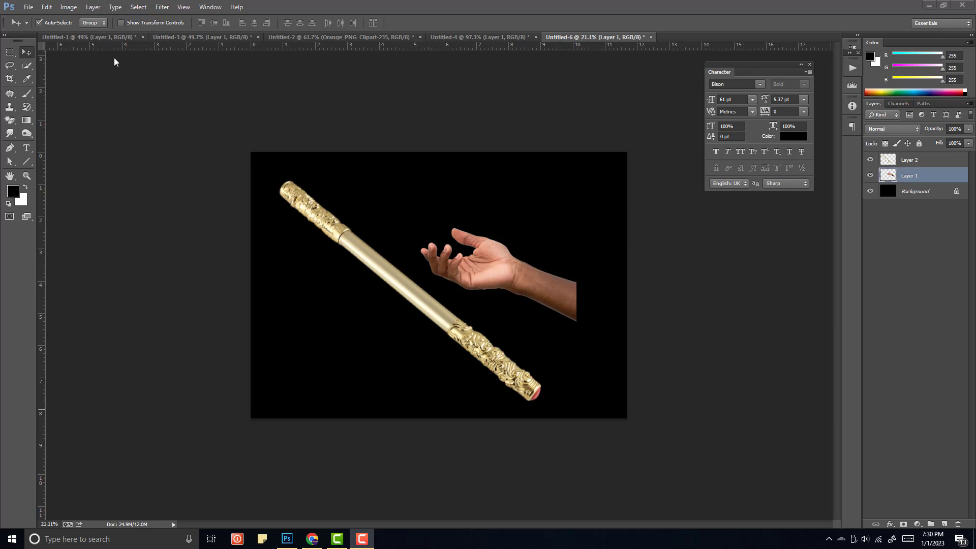
Switch to the Untitled-1 beach document, add a layer mask to Layer 1 and make the mask active.
left_click(118, 38)
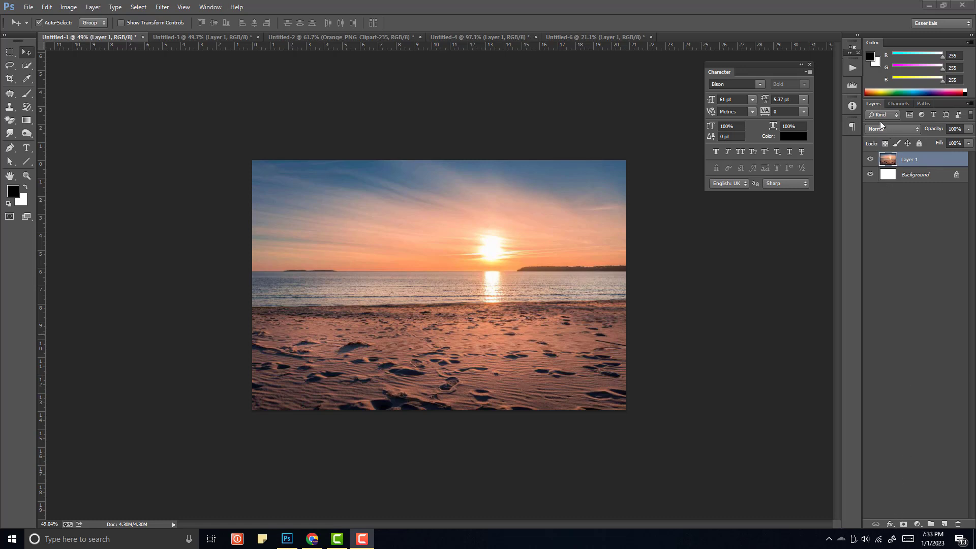
left_click(916, 486)
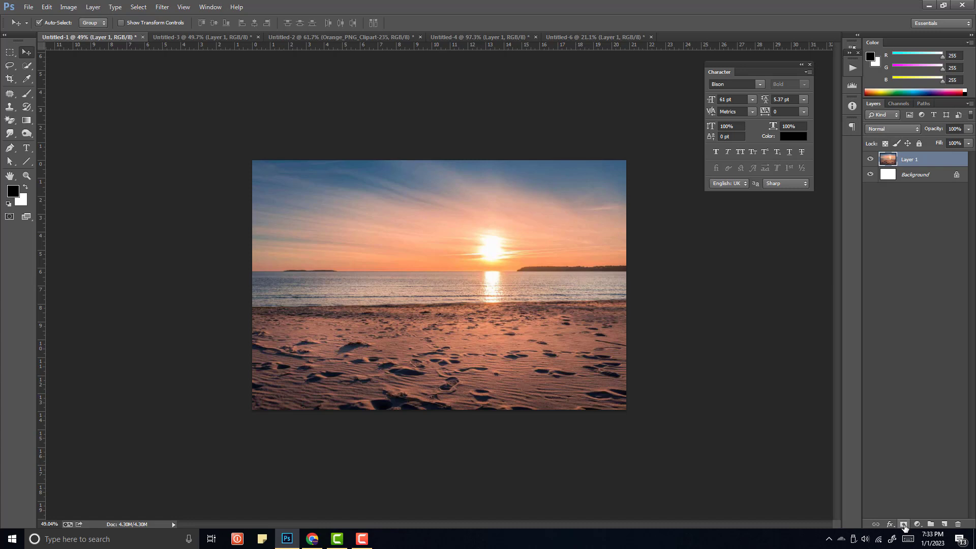
left_click(903, 524)
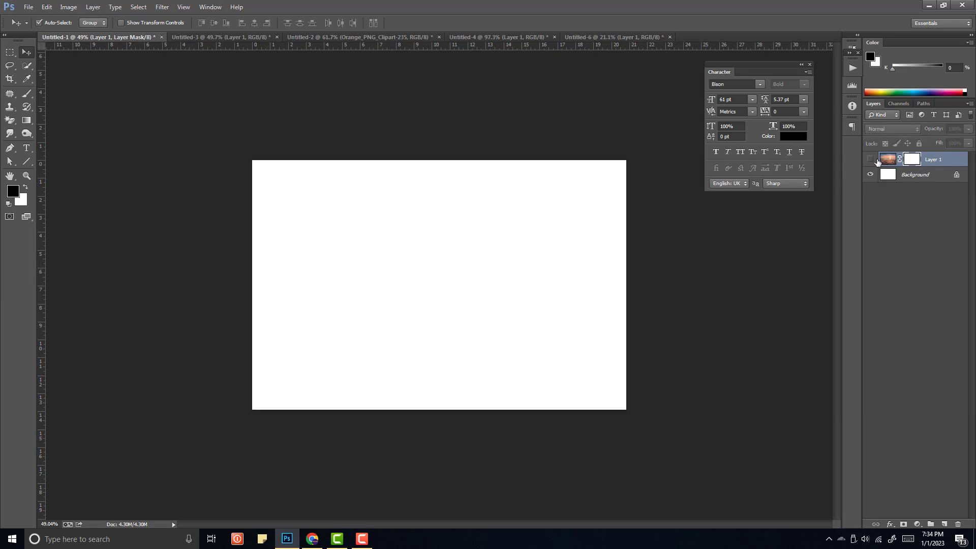
left_click(888, 160)
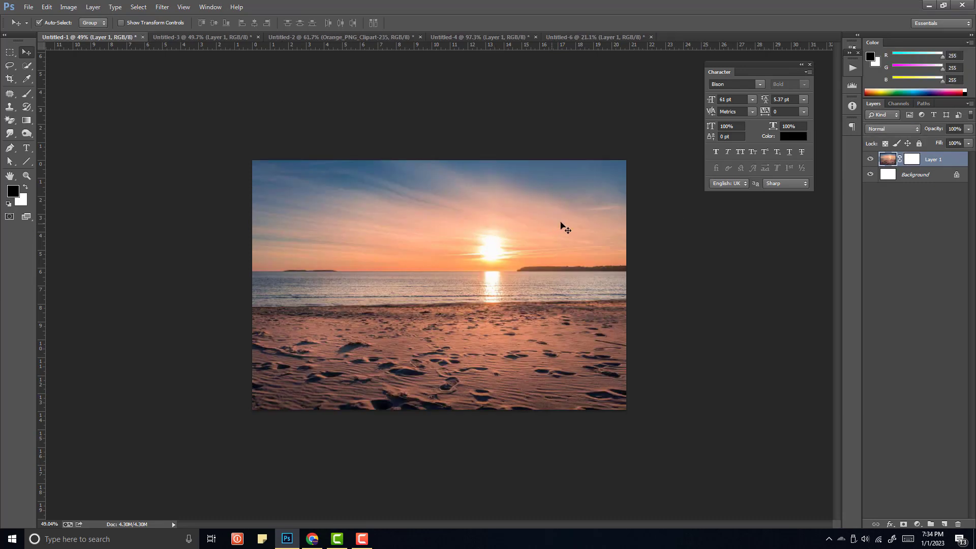
left_click(912, 159)
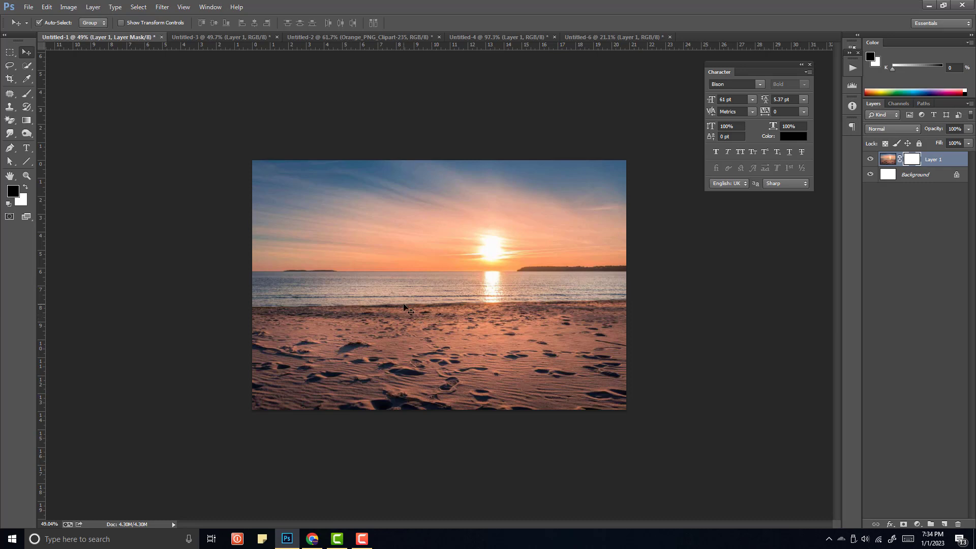
Set up the Brush tool with a soft round tip enlarged to 175 px.
key("b")
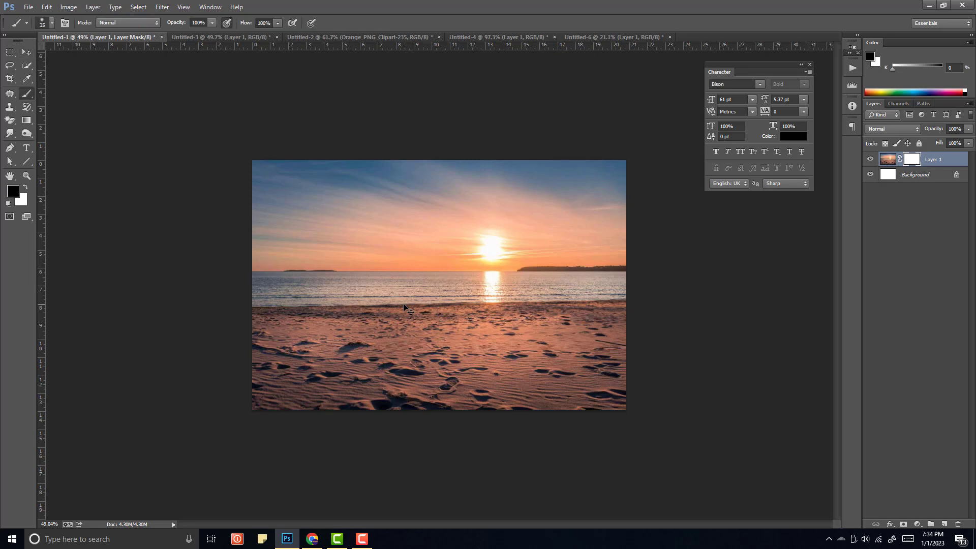
right_click(437, 265)
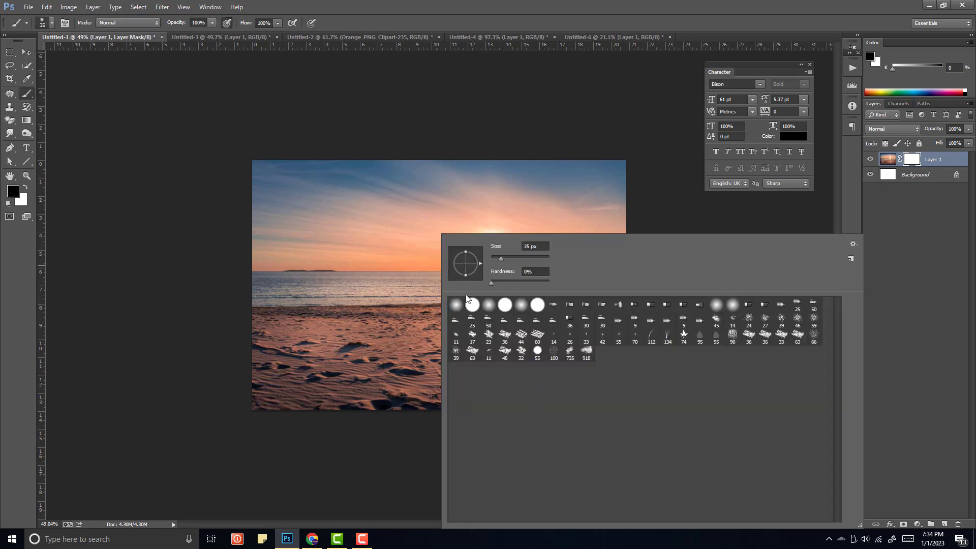
left_click(488, 304)
left_click(418, 23)
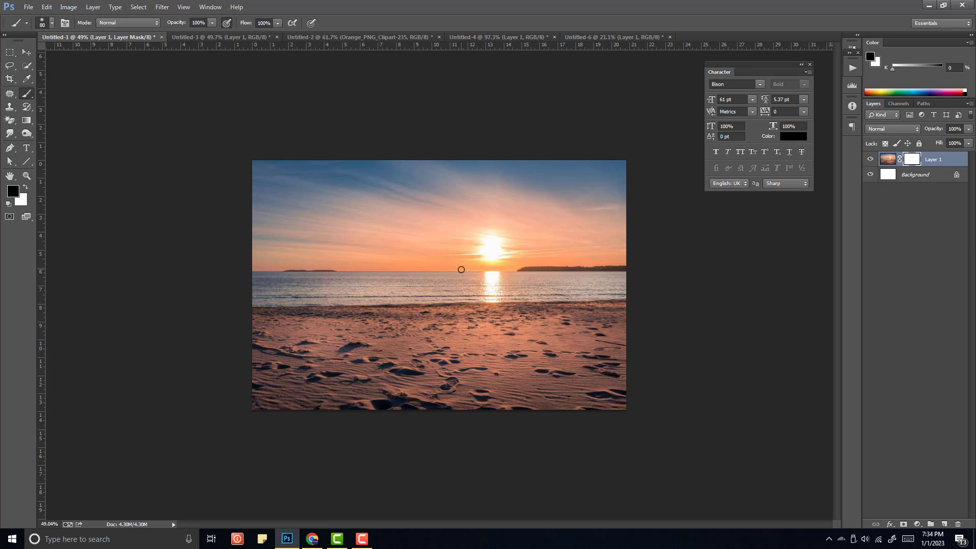
key("bracketright")
key("bracketright")
key("bracketright")
key("bracketright")
key("bracketright")
Hide the sandy beach with black strokes on Layer 1's mask and bring it back with white strokes.
mouse_move(270, 388)
left_mouse_down()
mouse_move(298, 384)
mouse_move(301, 402)
mouse_move(317, 368)
mouse_move(270, 355)
mouse_move(302, 341)
mouse_move(252, 332)
mouse_move(517, 331)
mouse_move(602, 318)
mouse_move(375, 350)
mouse_move(570, 354)
mouse_move(428, 359)
mouse_move(323, 349)
mouse_move(417, 367)
mouse_move(442, 389)
mouse_move(382, 397)
mouse_move(517, 392)
mouse_move(419, 383)
mouse_move(513, 381)
mouse_move(580, 393)
mouse_move(573, 406)
mouse_move(625, 348)
mouse_move(626, 404)
mouse_move(334, 401)
mouse_move(456, 347)
left_mouse_up()
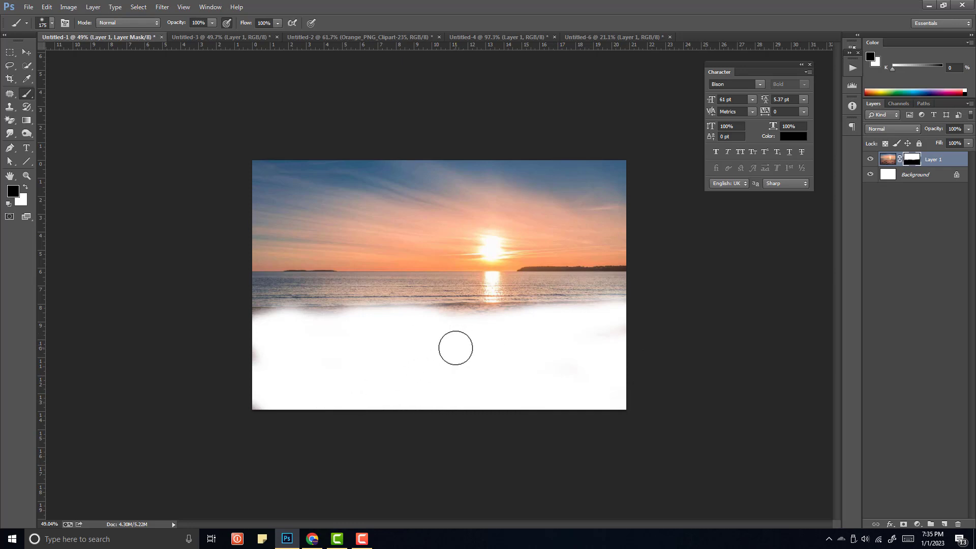
left_click(26, 186)
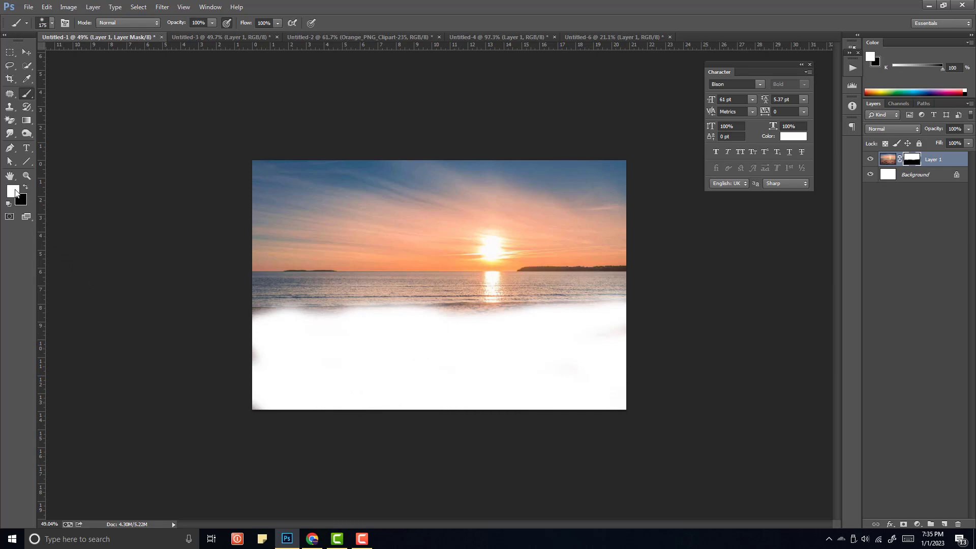
mouse_move(262, 355)
left_mouse_down()
mouse_move(243, 330)
mouse_move(332, 315)
mouse_move(375, 322)
mouse_move(385, 334)
mouse_move(380, 372)
mouse_move(254, 398)
mouse_move(289, 386)
mouse_move(531, 407)
mouse_move(467, 377)
mouse_move(473, 360)
mouse_move(578, 310)
mouse_move(541, 378)
mouse_move(563, 401)
mouse_move(629, 390)
mouse_move(625, 358)
mouse_move(564, 360)
mouse_move(549, 397)
mouse_move(570, 399)
left_mouse_up()
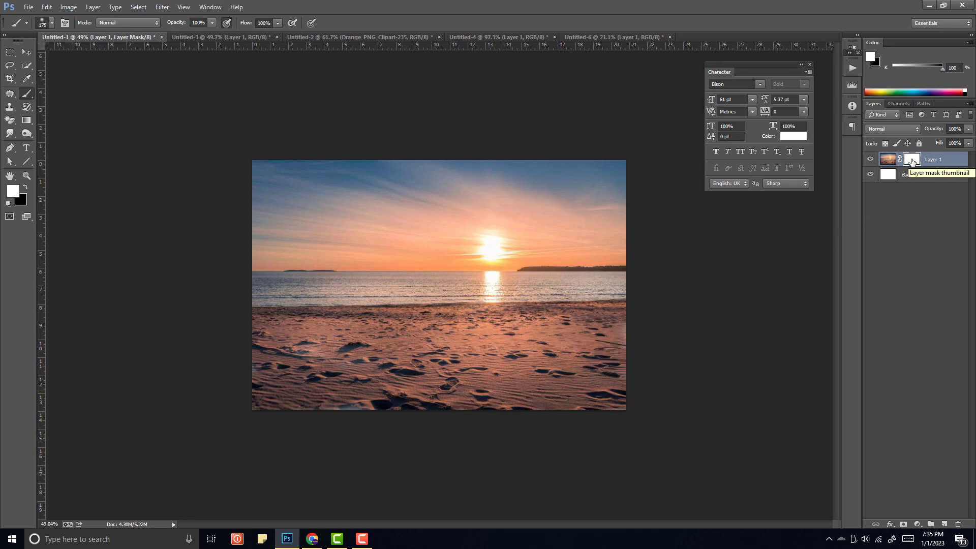
Disable Layer 1's layer mask and enable it again.
right_click(911, 161)
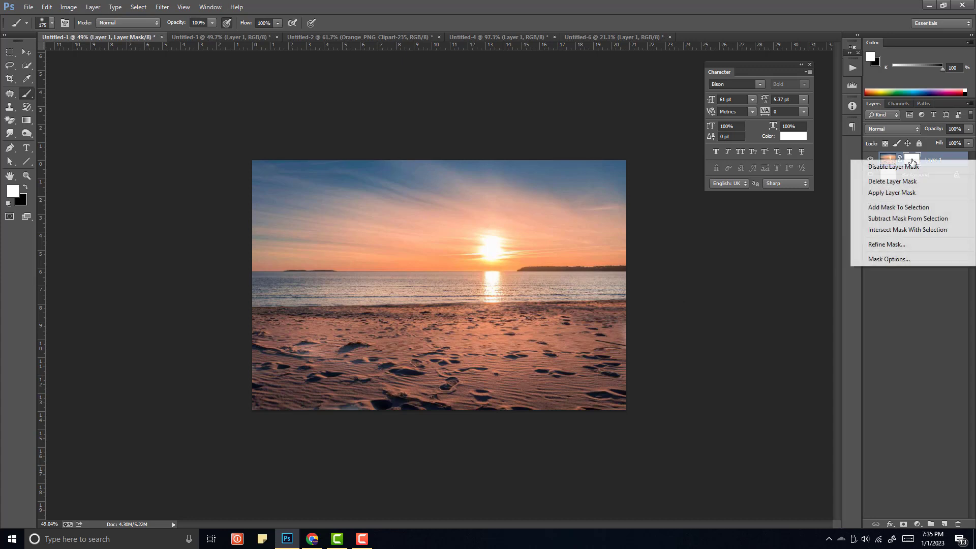
left_click(881, 168)
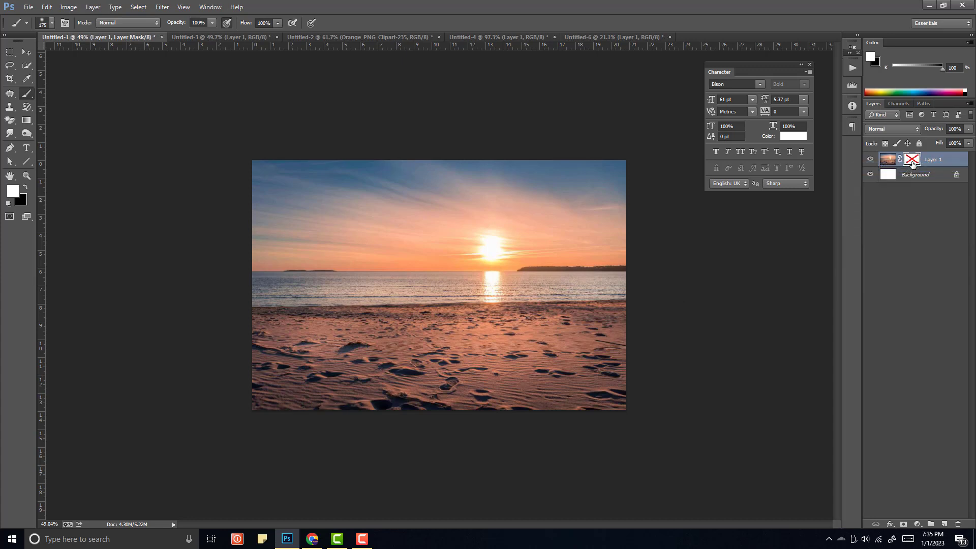
right_click(912, 162)
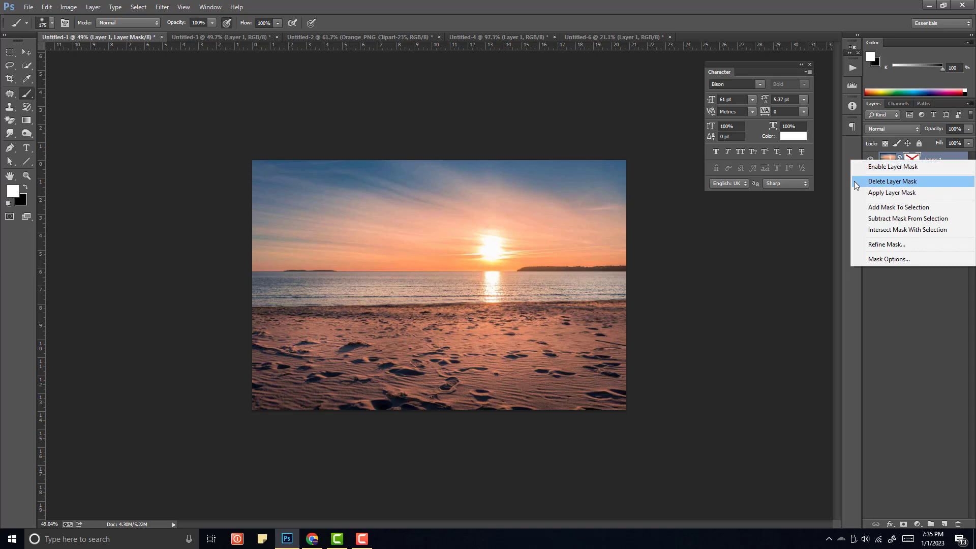
left_click(885, 166)
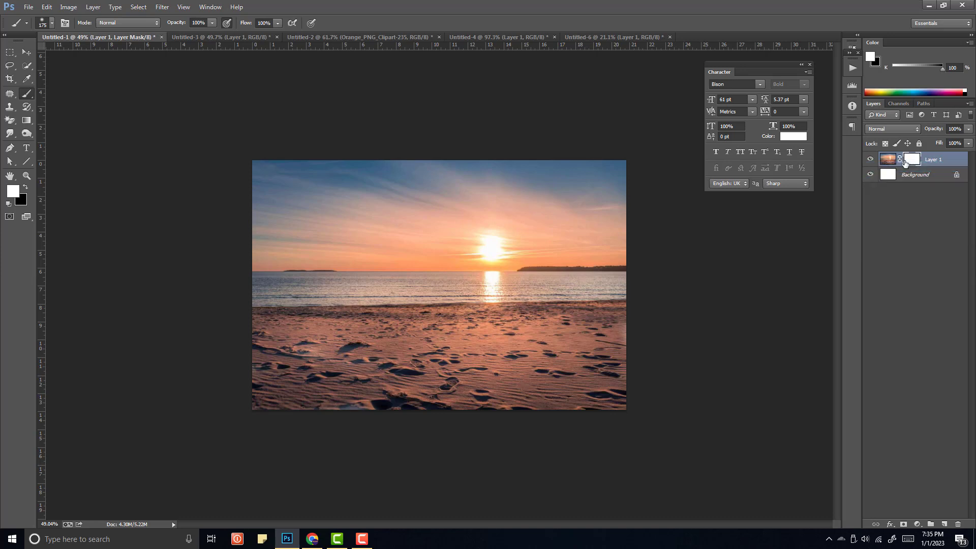
Delete the layer mask from Layer 1.
right_click(912, 162)
left_click(881, 183)
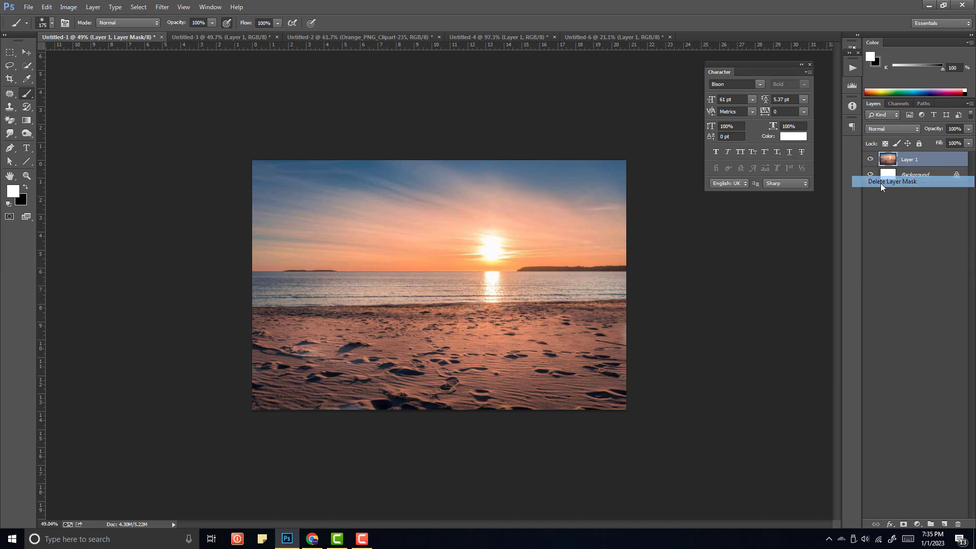
Copy the meadow image from Untitled-3 into the Untitled-1 beach document with the Move tool and toggle its visibility to compare.
left_click(26, 53)
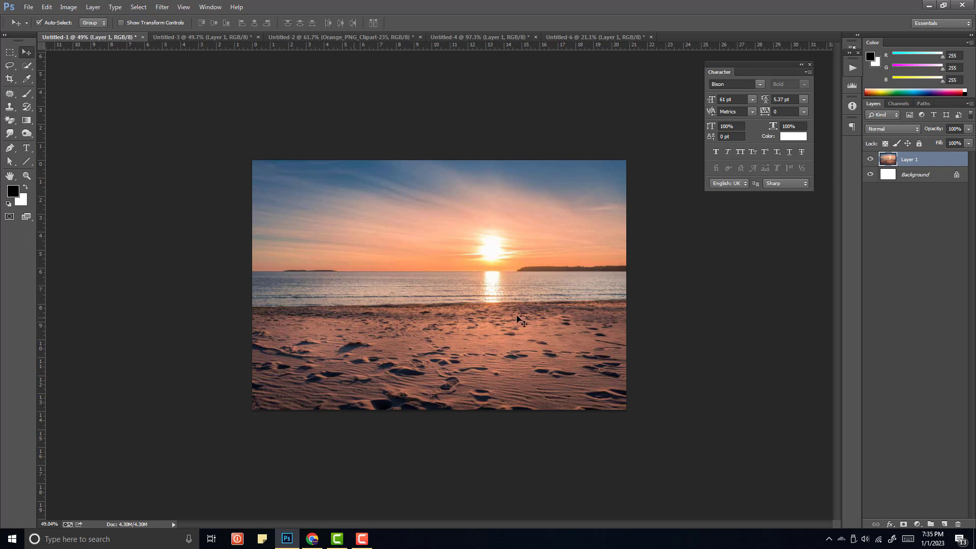
left_click(205, 39)
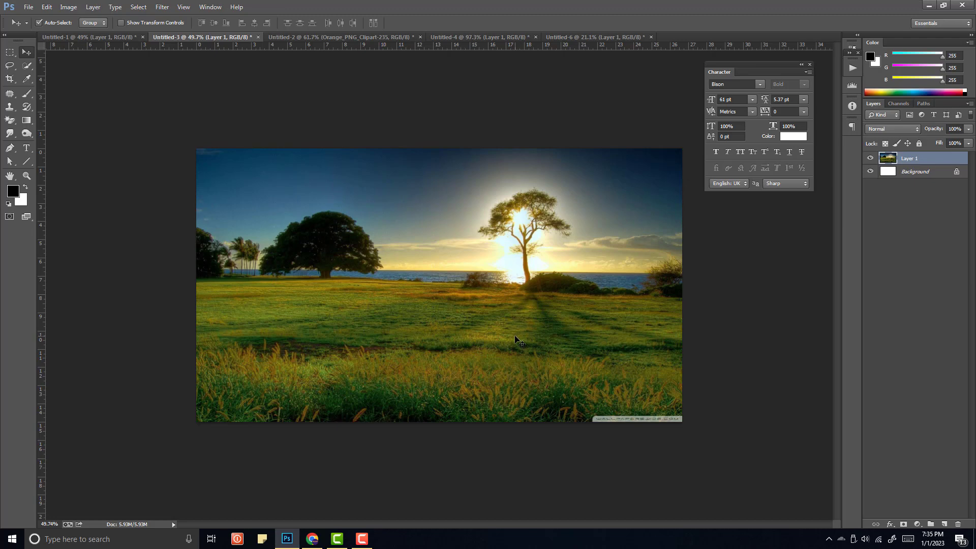
left_click_drag(447, 249, 468, 283)
left_click(869, 159)
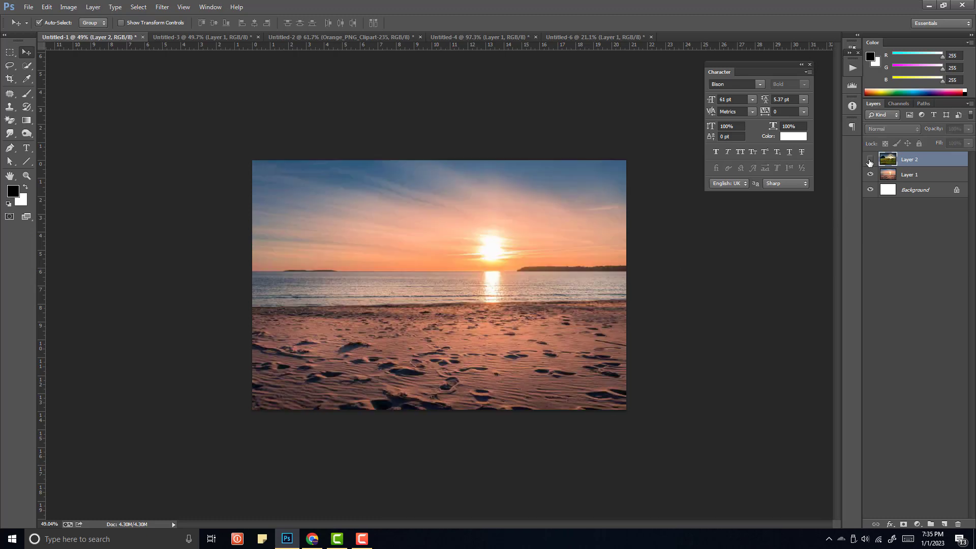
left_click(869, 160)
Lower Layer 2's opacity to 25% and move the meadow image up slightly to line up with the beach horizon, comparing both layers.
left_click(968, 129)
left_click_drag(950, 140, 929, 141)
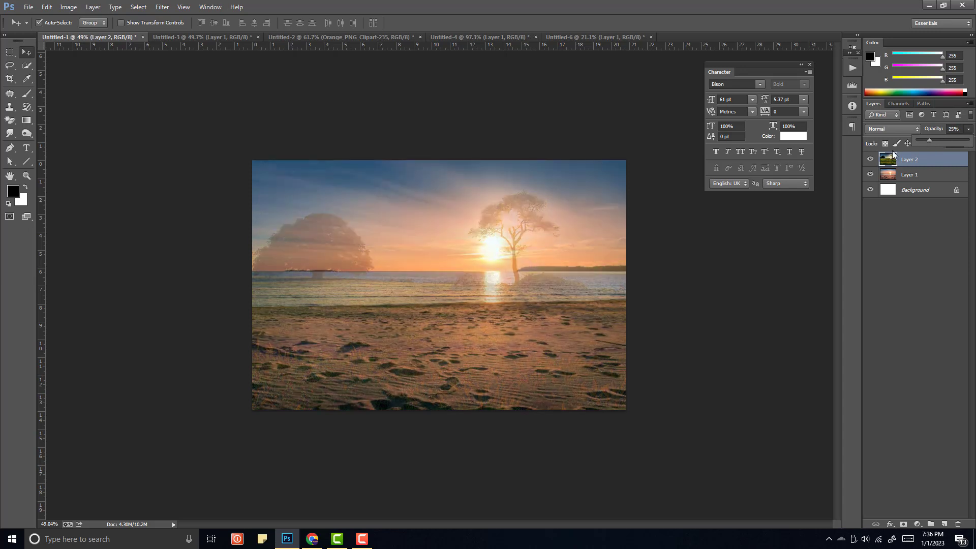
left_click_drag(551, 335, 550, 324)
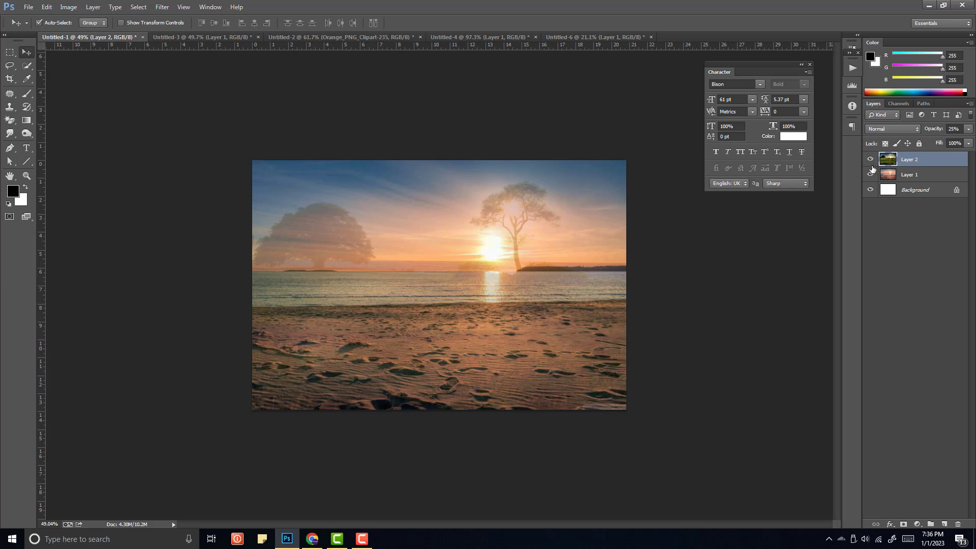
left_click(871, 159)
left_click(870, 159)
left_click(870, 159)
left_click(870, 159)
Set Layer 2's opacity back to 100% and nudge the meadow image slightly to the right.
left_click(969, 131)
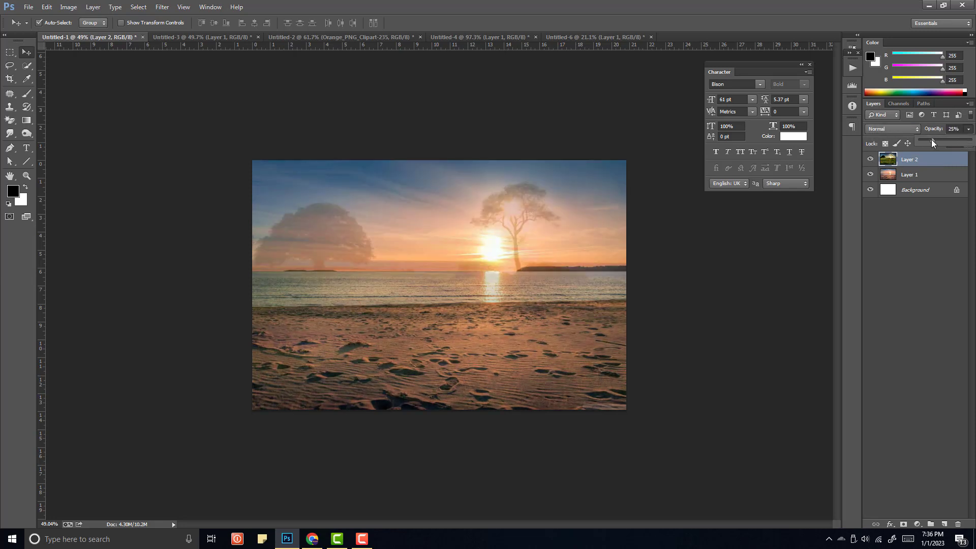
left_click_drag(933, 142, 973, 143)
left_click(937, 166)
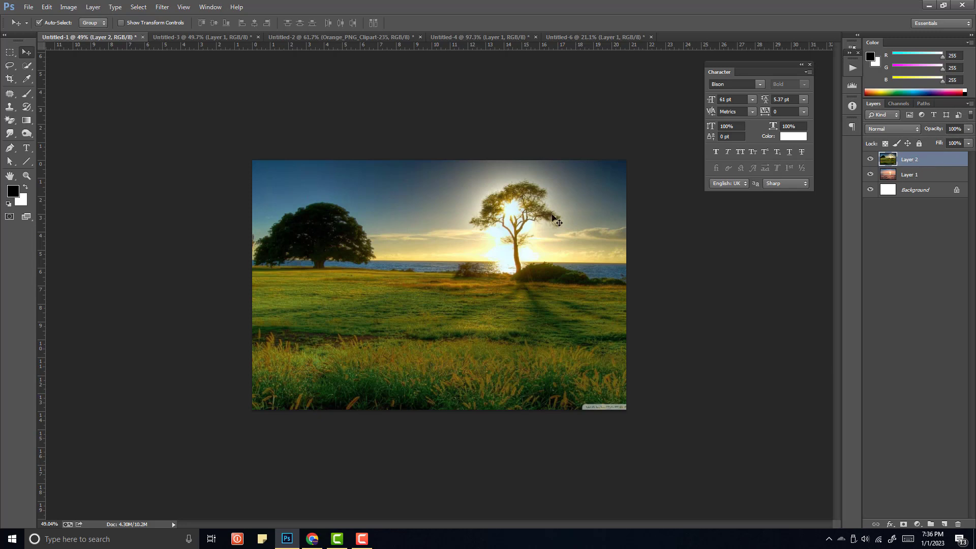
left_click_drag(396, 301, 416, 291)
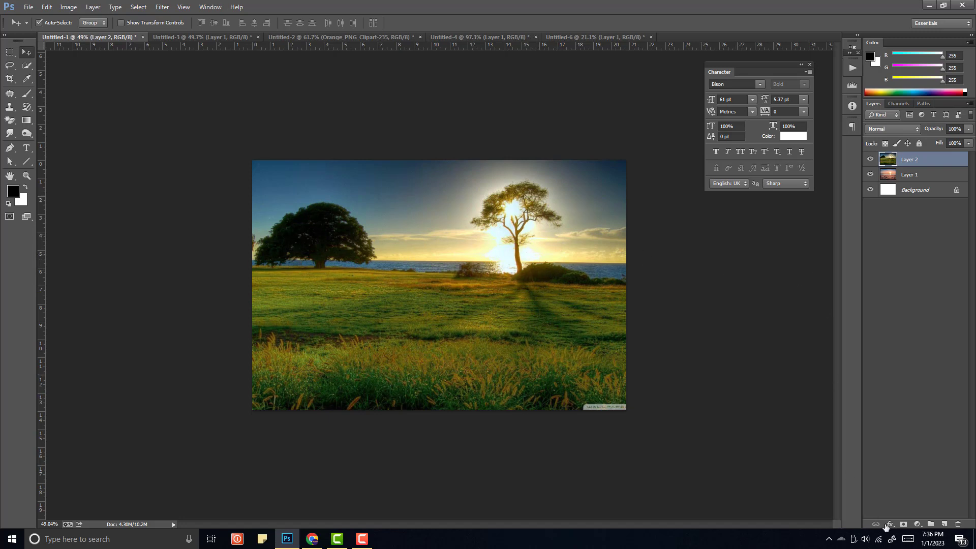
Add a layer mask to Layer 2 and paint black over the meadow's sky, trees and sea to reveal the beach sunset.
left_click(903, 524)
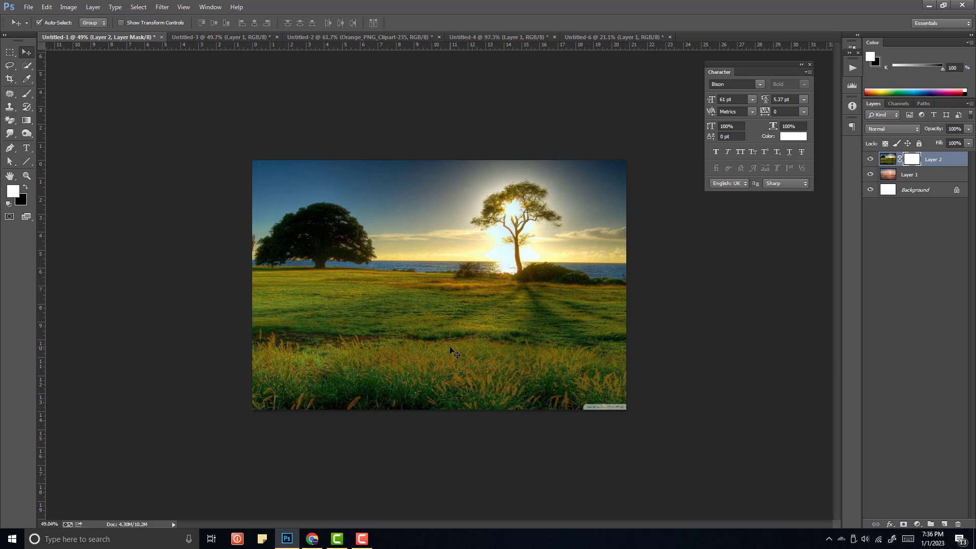
key("b")
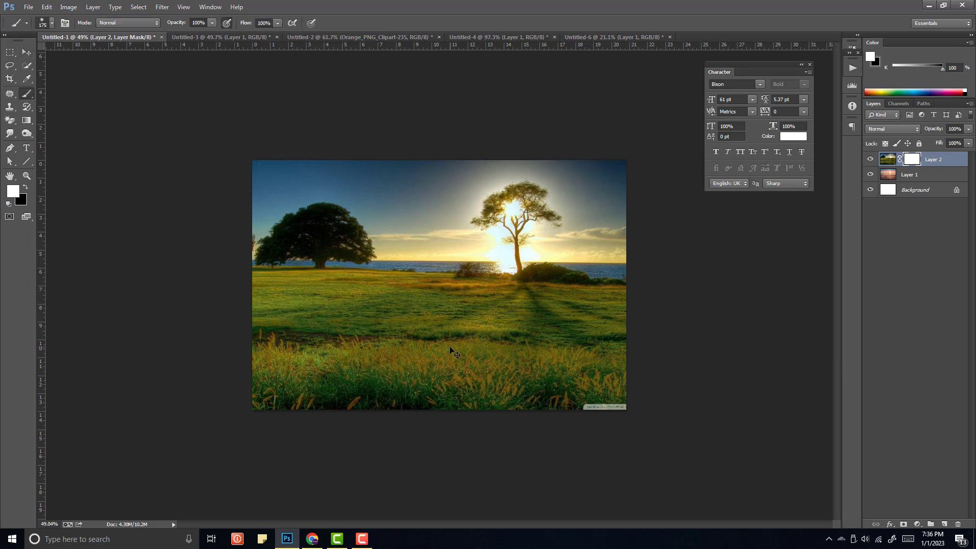
left_click(24, 188)
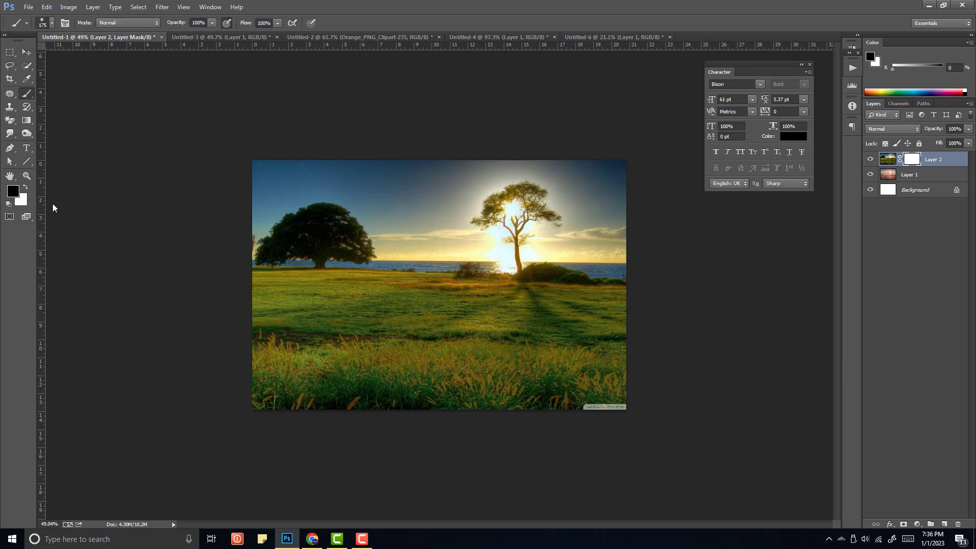
mouse_move(231, 168)
left_mouse_down()
mouse_move(337, 171)
mouse_move(269, 186)
mouse_move(410, 177)
mouse_move(410, 163)
mouse_move(607, 173)
mouse_move(290, 212)
mouse_move(331, 217)
mouse_move(309, 233)
mouse_move(254, 235)
mouse_move(342, 319)
mouse_move(332, 302)
mouse_move(349, 300)
mouse_move(311, 289)
left_mouse_up()
left_click(24, 187)
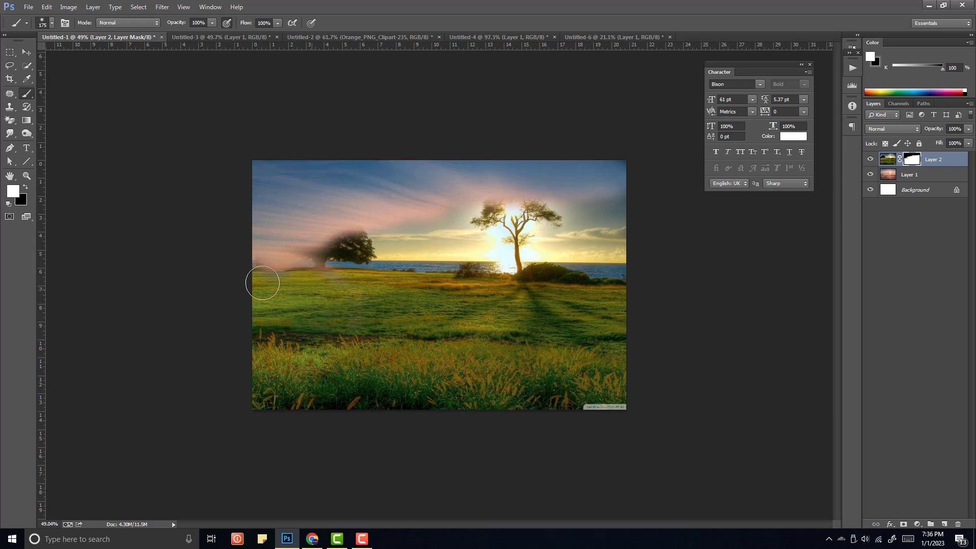
left_click(25, 187)
mouse_move(356, 235)
left_mouse_down()
mouse_move(377, 233)
mouse_move(311, 241)
mouse_move(317, 250)
mouse_move(244, 249)
mouse_move(538, 236)
mouse_move(576, 207)
mouse_move(498, 188)
mouse_move(514, 186)
mouse_move(548, 216)
mouse_move(388, 183)
mouse_move(601, 248)
mouse_move(255, 261)
mouse_move(315, 271)
mouse_move(277, 283)
mouse_move(292, 289)
mouse_move(240, 299)
mouse_move(450, 287)
mouse_move(462, 275)
mouse_move(614, 274)
mouse_move(600, 287)
mouse_move(465, 294)
mouse_move(504, 296)
mouse_move(506, 309)
mouse_move(304, 320)
left_mouse_up()
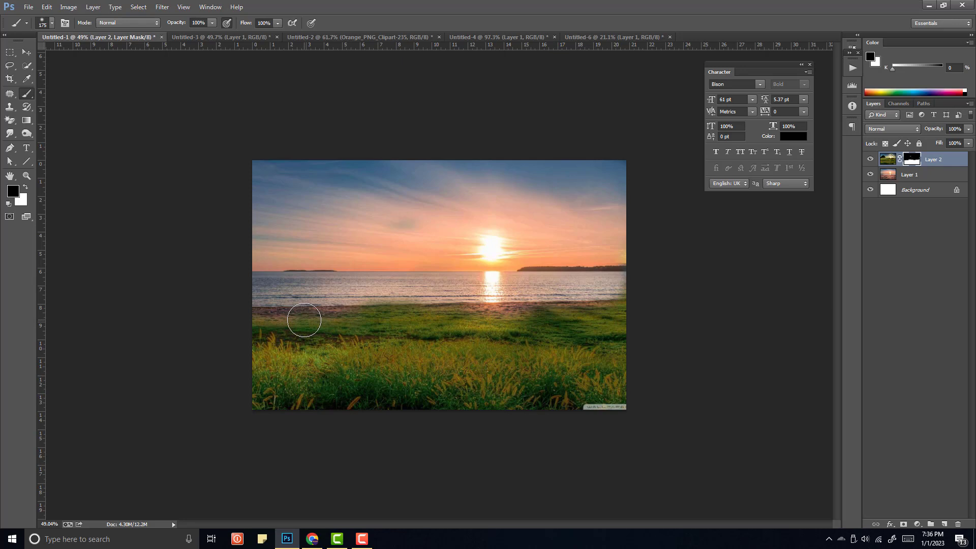
Paint white along the shoreline on Layer 2's mask to bring back the grass, reducing the brush to 90 px.
key("x")
mouse_move(288, 330)
left_mouse_down()
mouse_move(256, 328)
mouse_move(571, 322)
left_mouse_up()
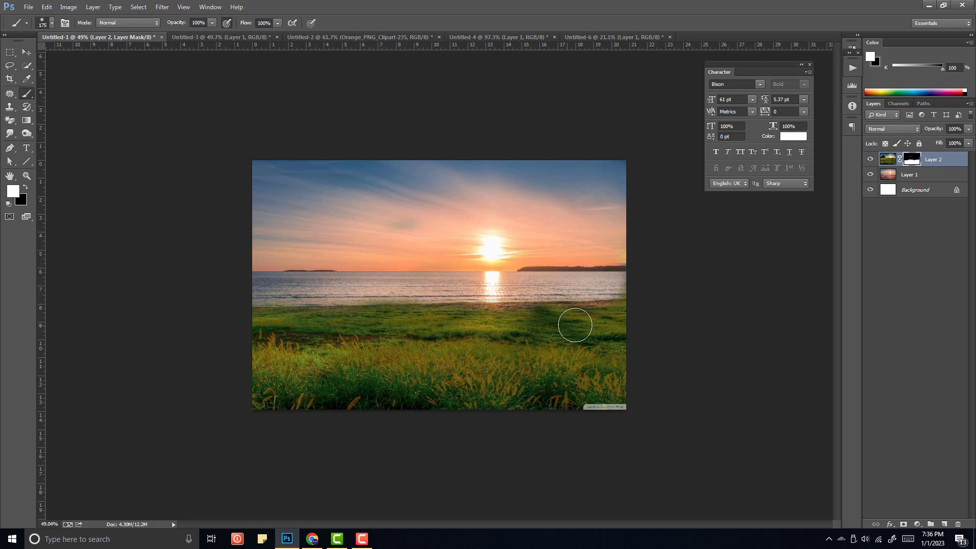
key("bracketleft")
key("bracketleft")
key("bracketleft")
key("bracketleft")
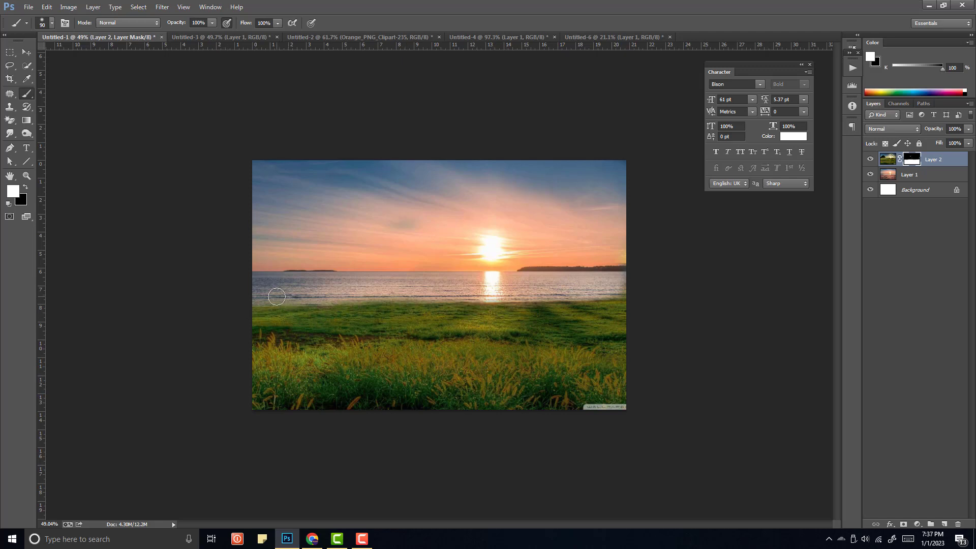
Paint black along the water's edge on Layer 2's mask to clean the transition, and toggle the layer's visibility to compare.
key("x")
left_click_drag(367, 295, 656, 287)
scroll(654, 299, "down", 3)
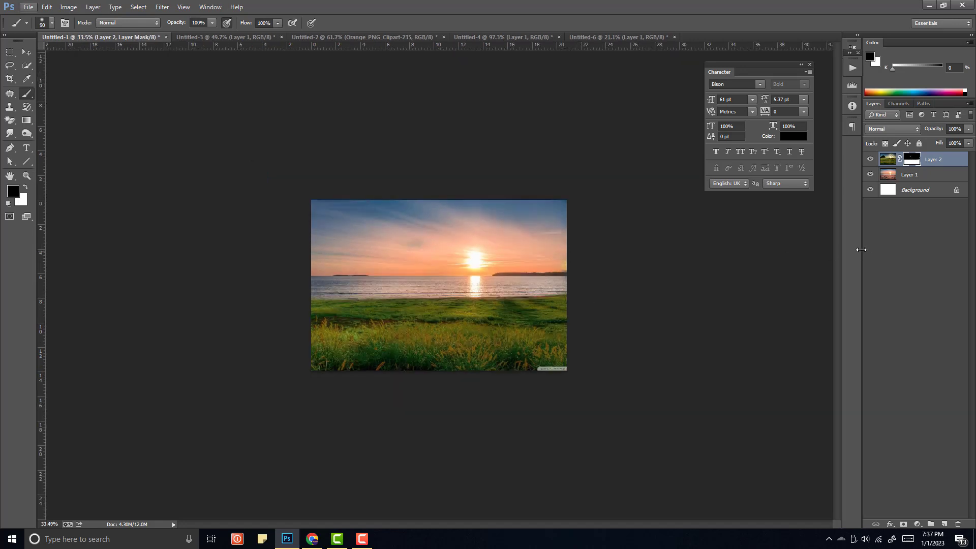
left_click(869, 160)
left_click(870, 159)
left_click(870, 160)
left_click(870, 160)
Switch to the Untitled-3 meadow document, activate the Move tool and duplicate Layer 1.
left_click(222, 37)
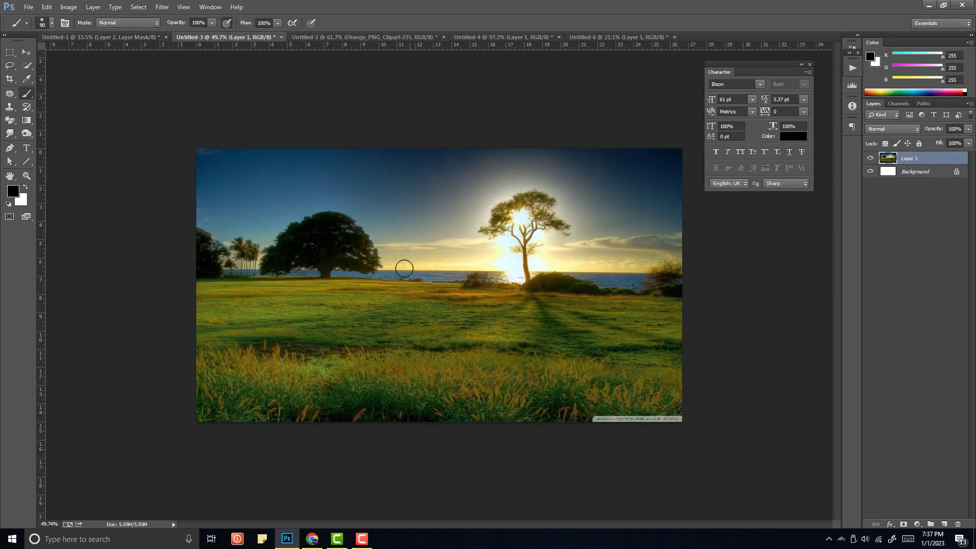
left_click(27, 52)
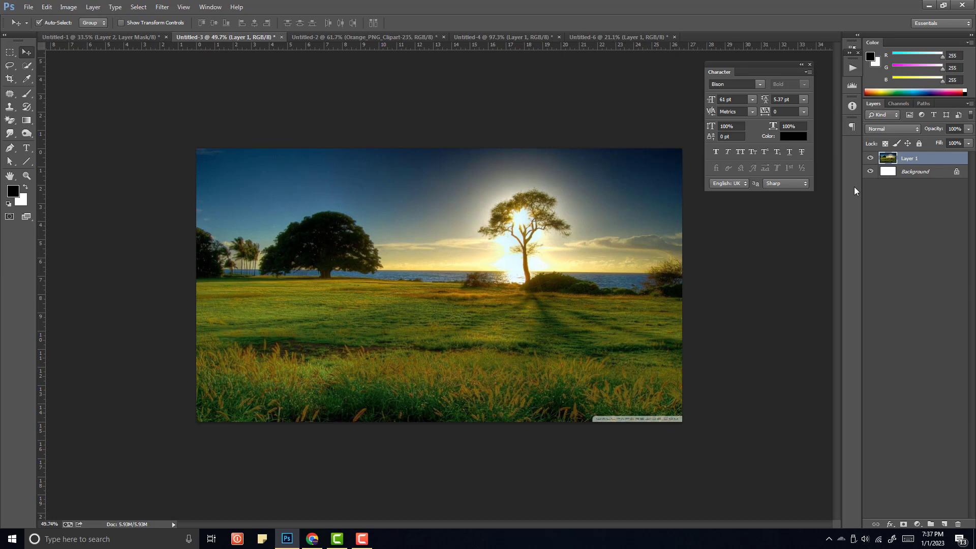
key("ctrl+j")
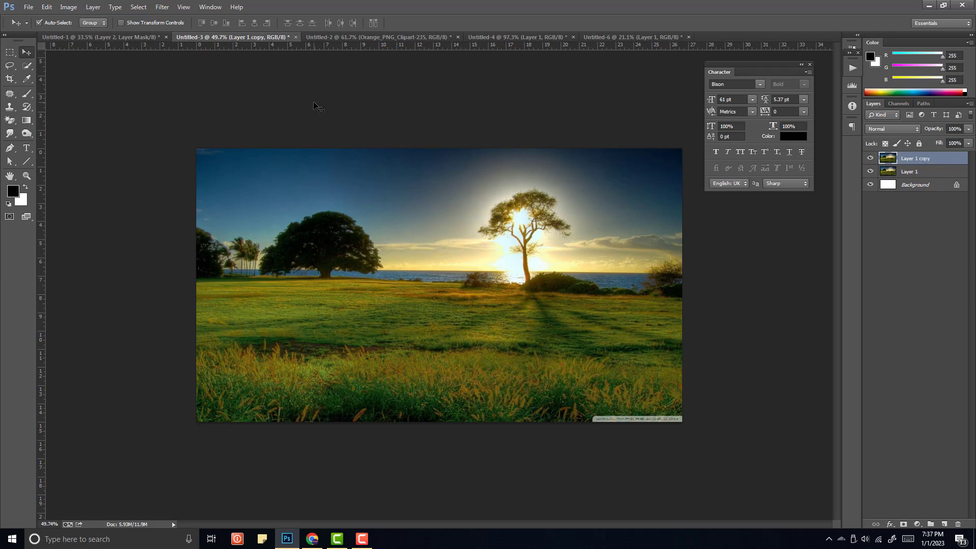
Apply a Gaussian Blur with an 11.4-pixel radius to Layer 1 copy.
left_click(165, 9)
mouse_move(269, 120)
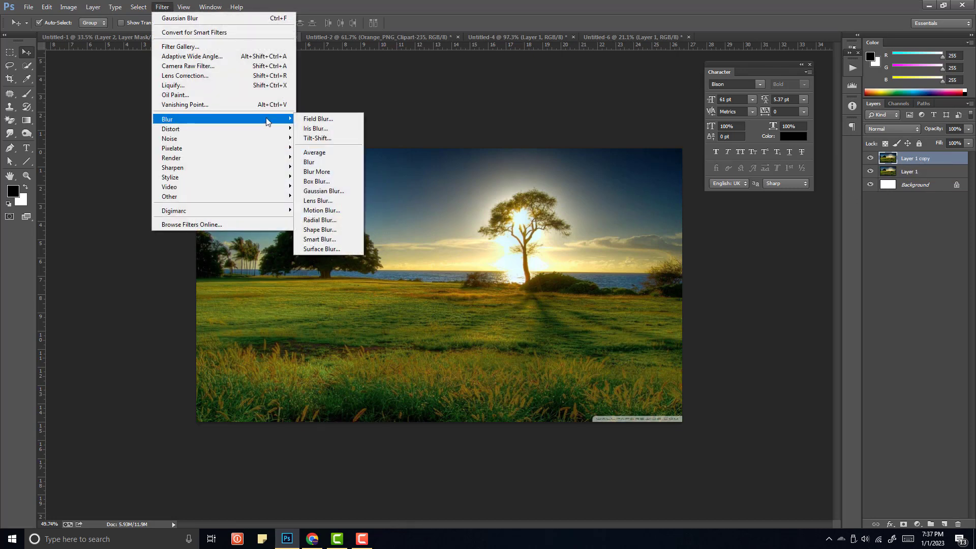
left_click(314, 192)
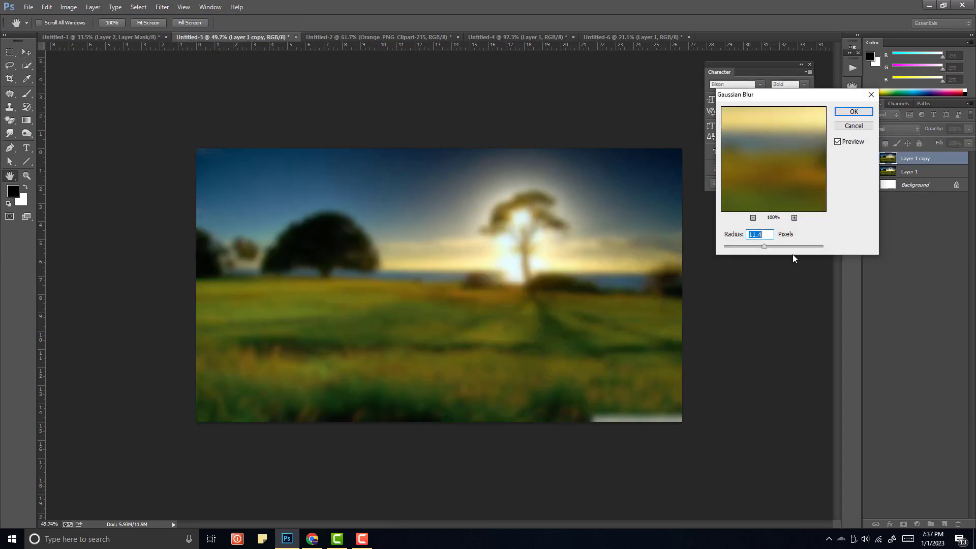
left_click(853, 112)
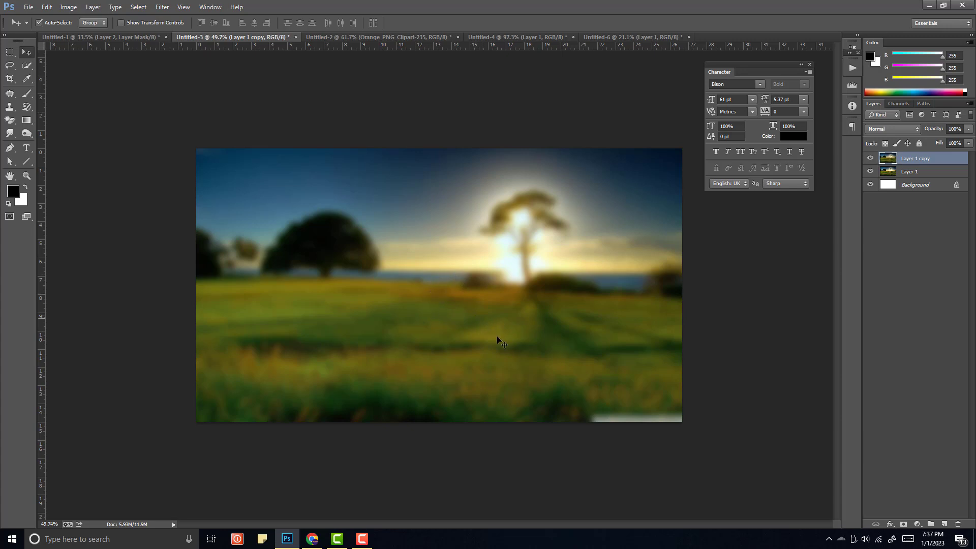
Add a layer mask to Layer 1 copy, invert it to black and set up the Brush with white.
left_click(903, 524)
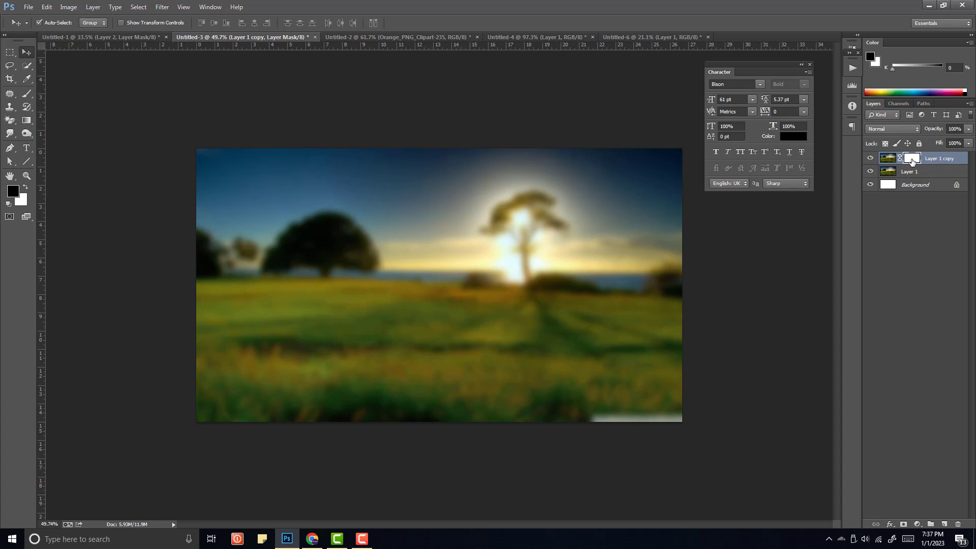
key("ctrl+i")
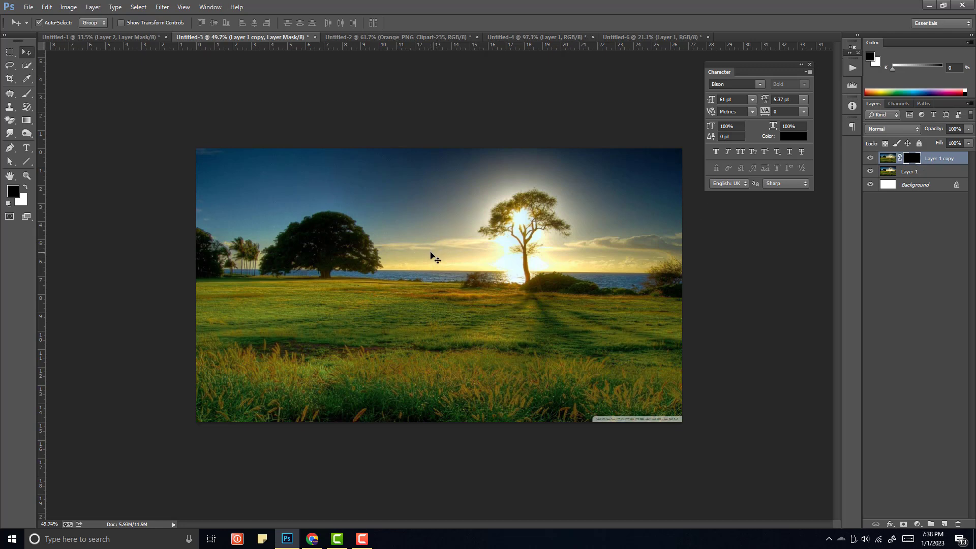
key("b")
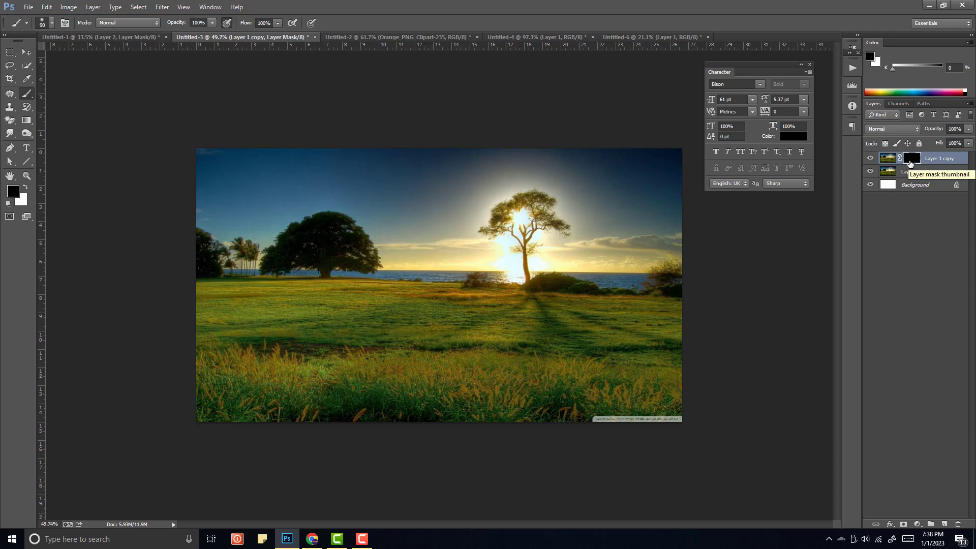
left_click(26, 188)
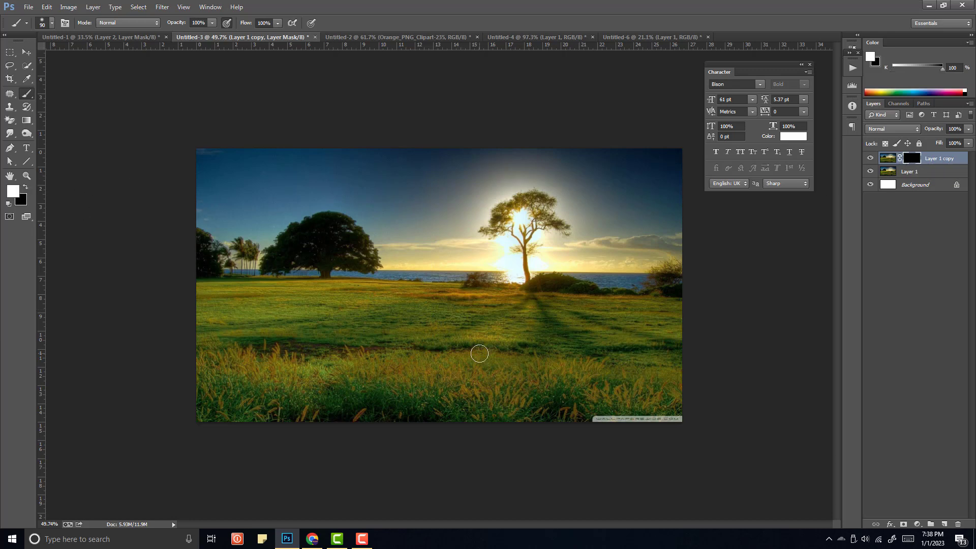
Paint white on Layer 1 copy's black mask with a 500 px brush to bring the blur around the meadow's edges and across the grass.
key("bracketright")
key("bracketright")
key("bracketright")
key("bracketright")
key("bracketright")
key("bracketright")
key("bracketright")
key("bracketright")
key("bracketright")
mouse_move(211, 183)
left_mouse_down()
mouse_move(239, 388)
mouse_move(310, 427)
mouse_move(336, 374)
mouse_move(467, 392)
mouse_move(570, 392)
mouse_move(692, 279)
left_mouse_up()
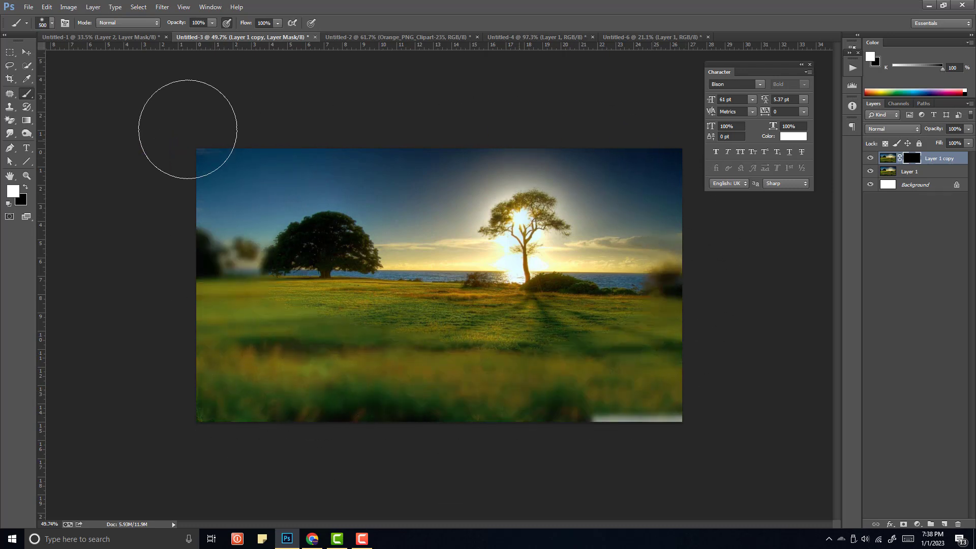
mouse_move(441, 379)
left_mouse_down()
mouse_move(242, 383)
mouse_move(640, 421)
mouse_move(516, 405)
mouse_move(665, 393)
left_mouse_up()
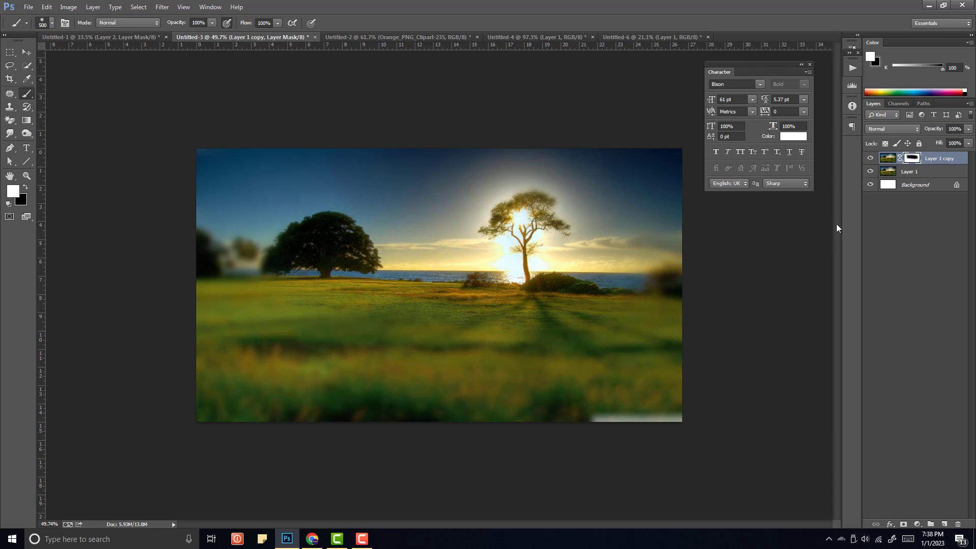
Undo the painting, the inversion and the layer mask on Layer 1 copy.
key("ctrl+BackSpace")
key("ctrl+alt+z")
key("ctrl+alt+z")
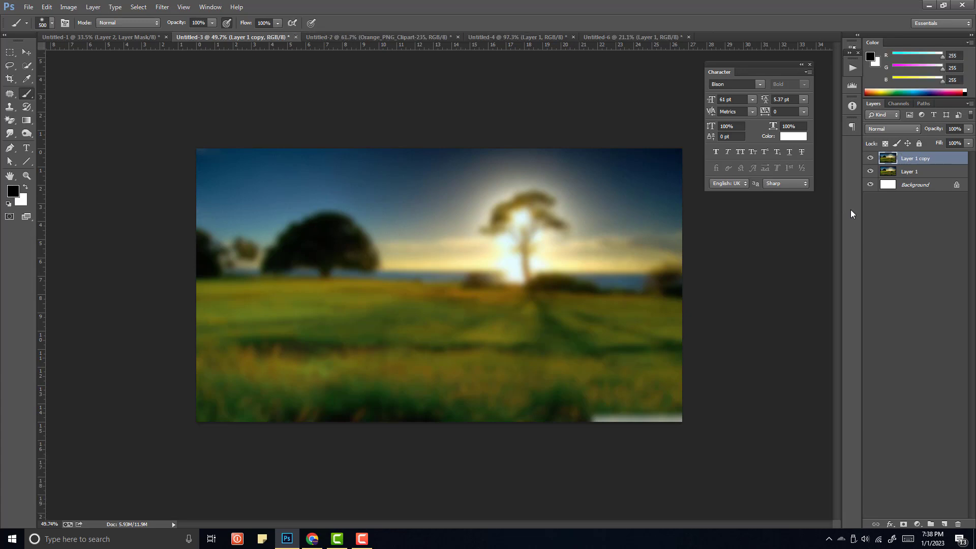
Add a white layer mask to Layer 1 copy and set a black brush to 38% opacity and 35% flow.
left_click(903, 524)
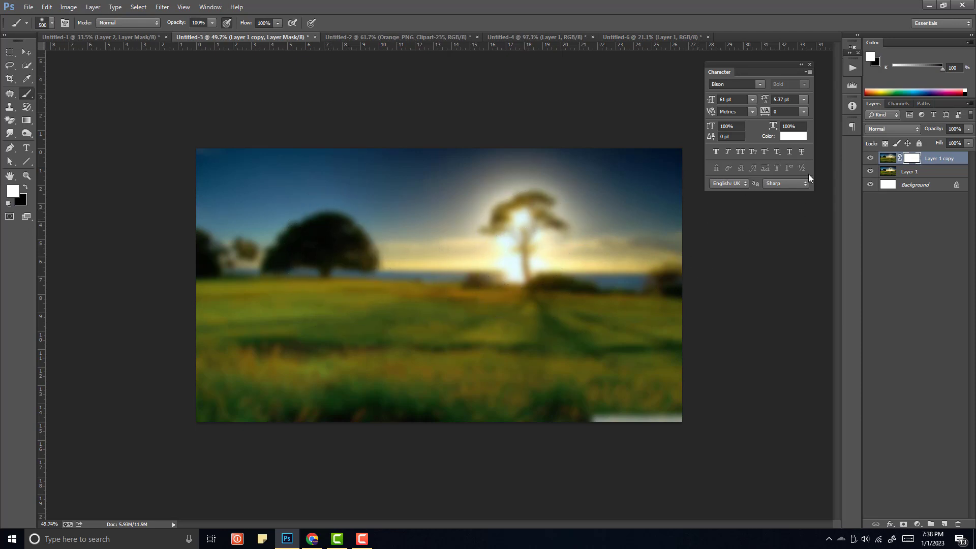
left_click(26, 187)
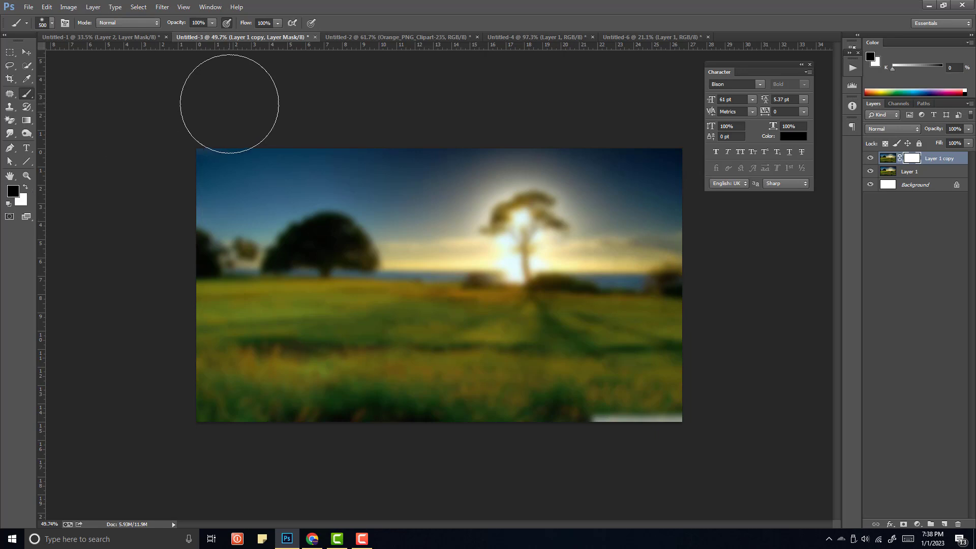
left_click(212, 24)
left_click_drag(206, 36, 179, 36)
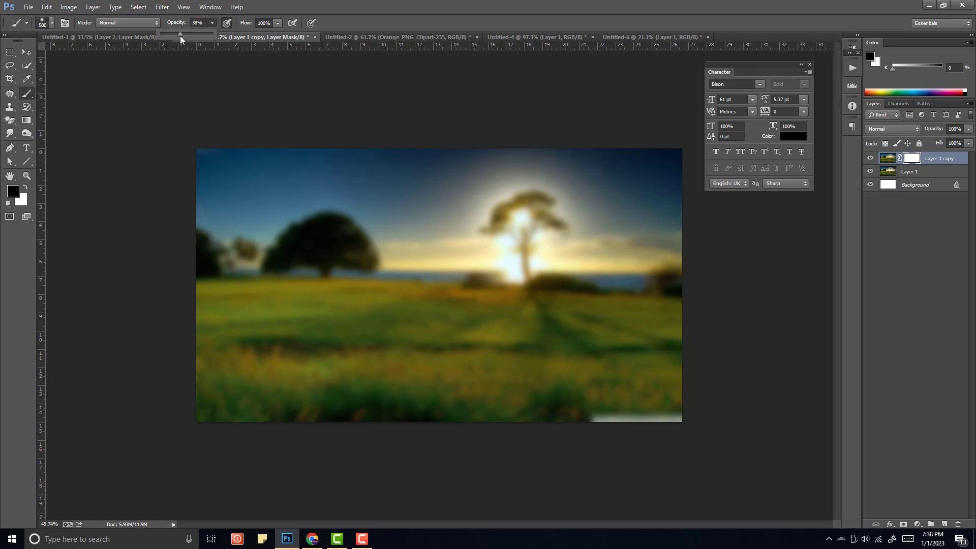
left_click(277, 21)
left_click_drag(245, 32, 242, 32)
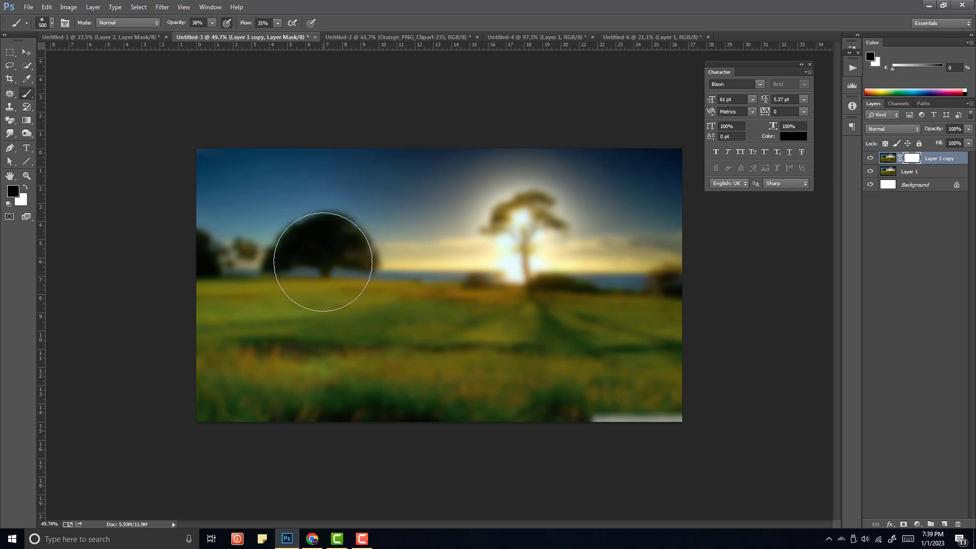
Paint black over the two trees and the area between them on Layer 1 copy's mask with a 700 px brush to restore sharpness.
key("bracketright")
key("bracketright")
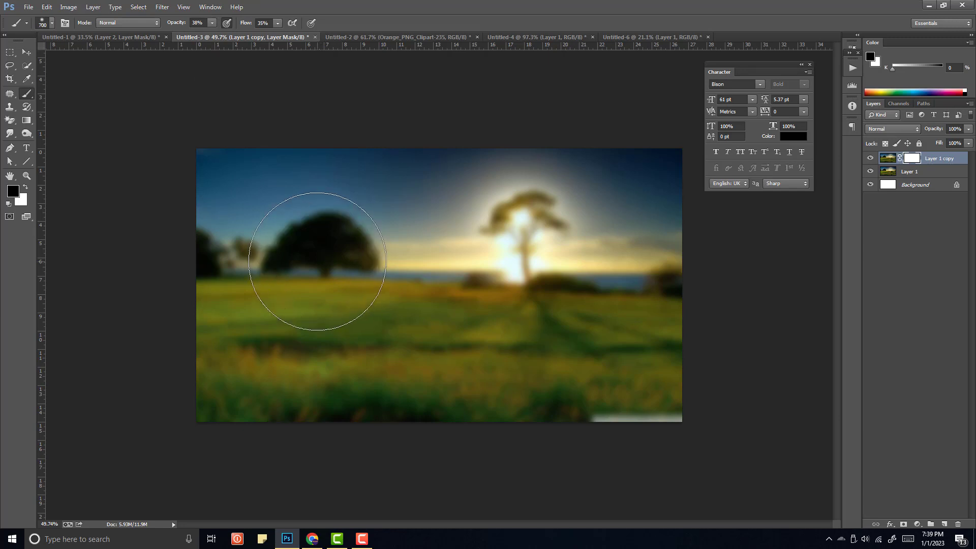
mouse_move(350, 252)
left_mouse_down()
mouse_move(362, 310)
mouse_move(429, 303)
mouse_move(493, 273)
mouse_move(525, 221)
mouse_move(510, 224)
mouse_move(517, 246)
mouse_move(513, 226)
left_mouse_up()
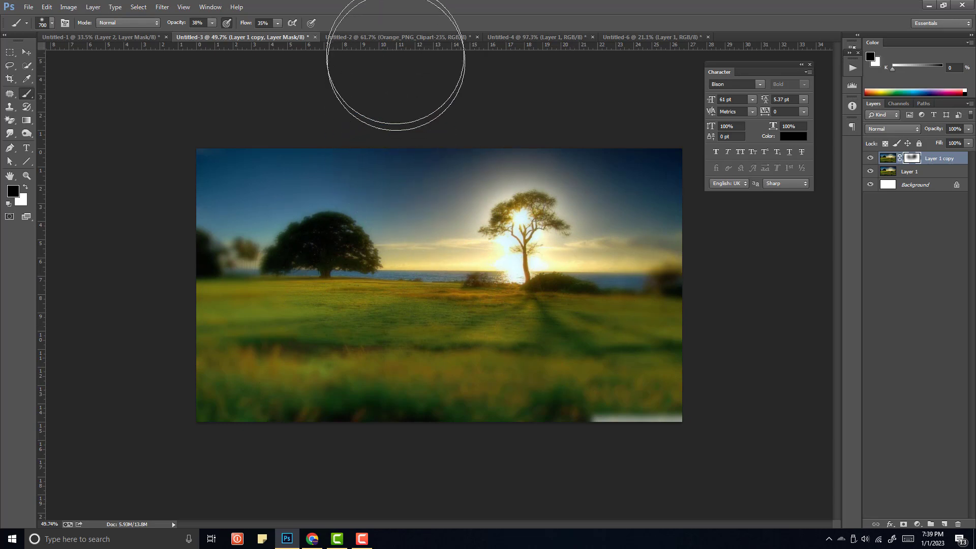
Switch to the Untitled-2 document, activate the Move tool and duplicate the orange layer.
left_click(396, 37)
left_click(26, 52)
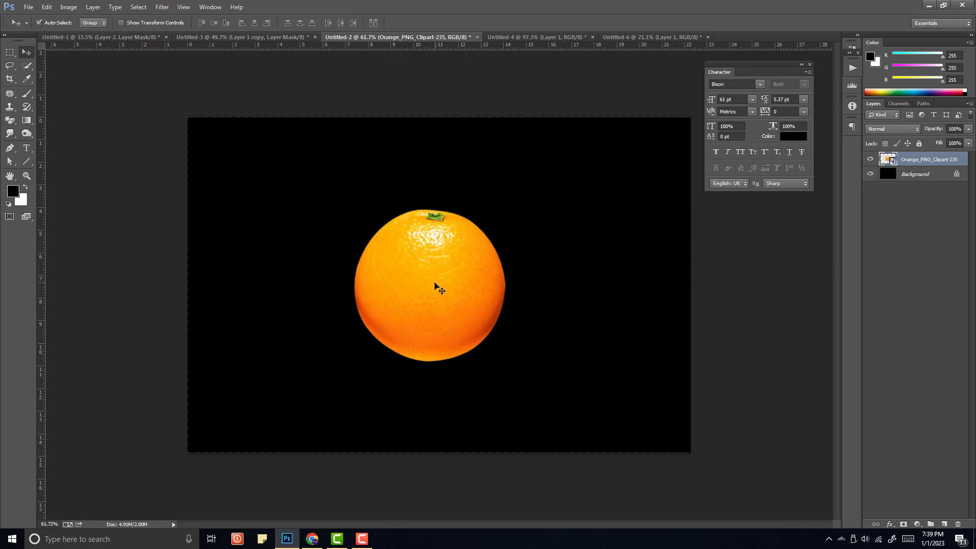
key("ctrl+j")
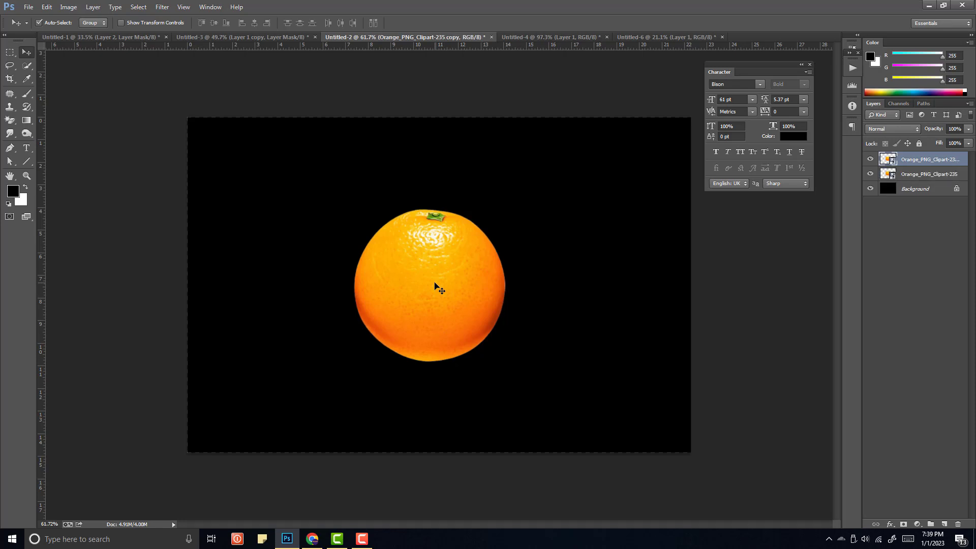
Flip the orange copy vertically and position it directly beneath the original so their edges touch.
key("ctrl+t")
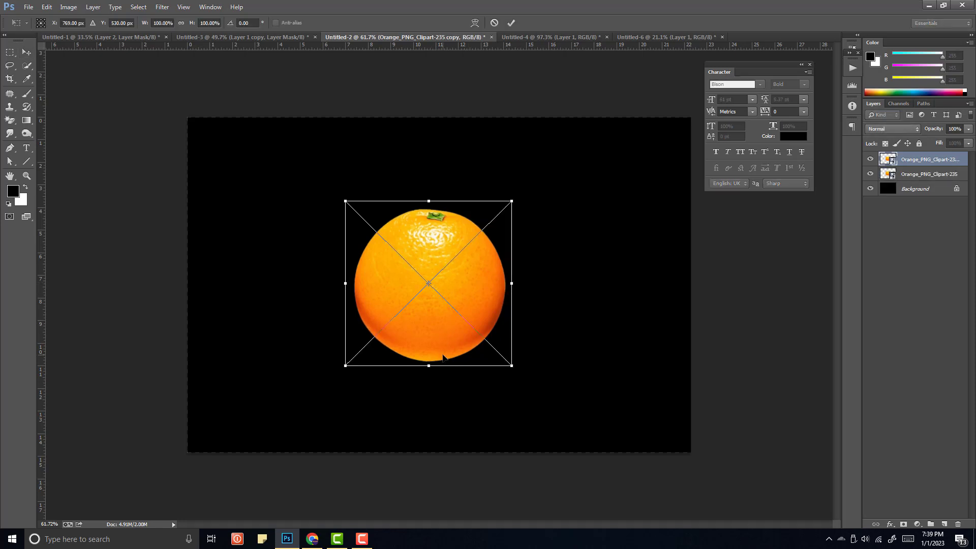
right_click(454, 283)
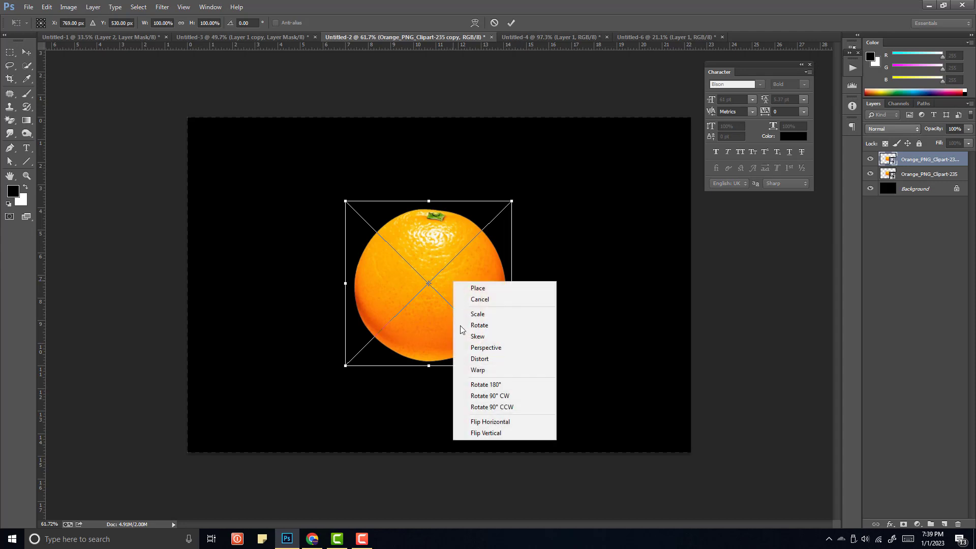
left_click(478, 433)
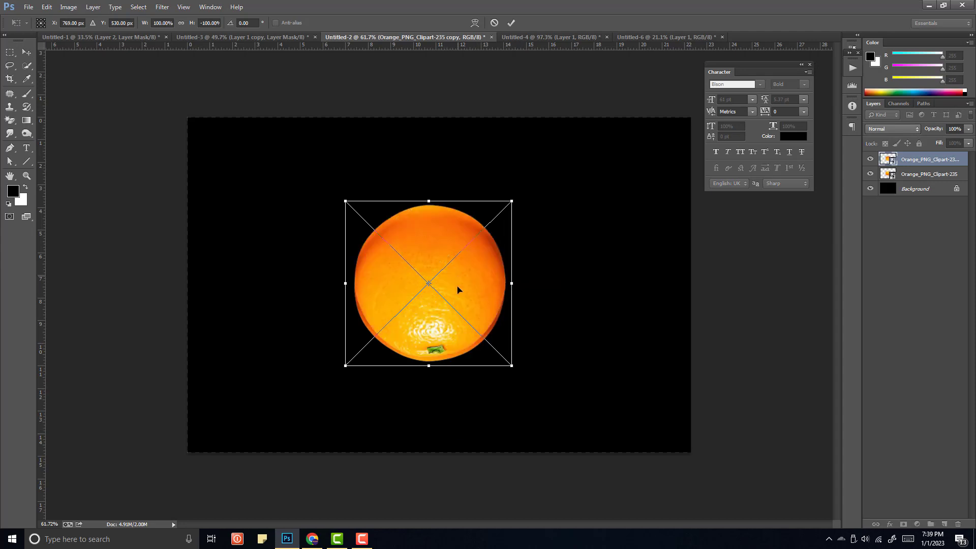
left_click_drag(457, 290, 462, 423)
key("Return")
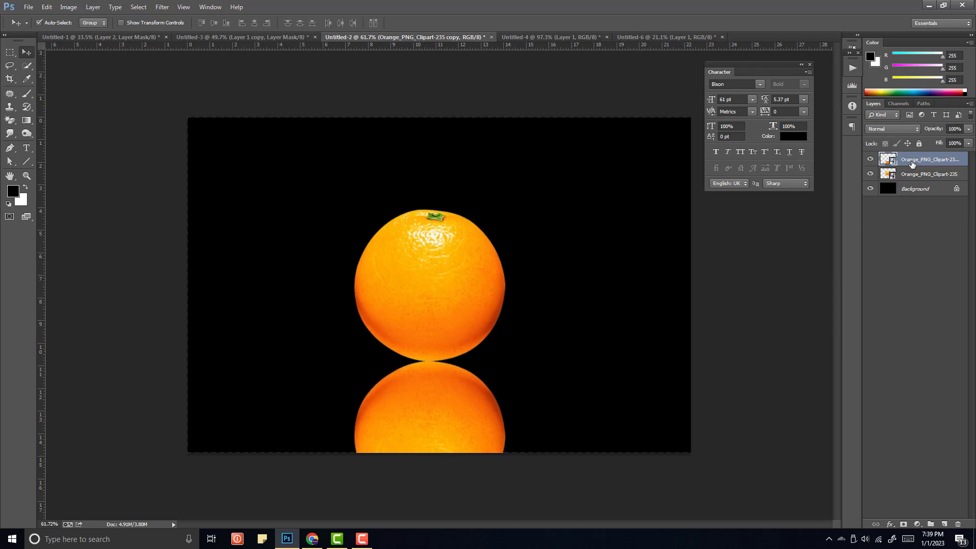
left_click_drag(450, 400, 457, 389)
key("Up")
key("Up")
Add a layer mask to the flipped orange's layer and set up the Gradient tool with a black-to-white gradient.
left_click(904, 525)
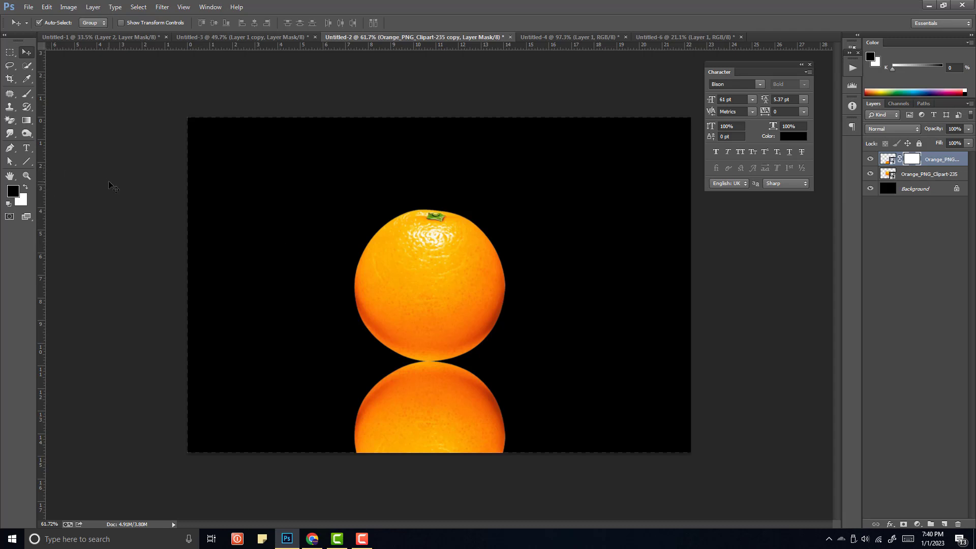
key("g")
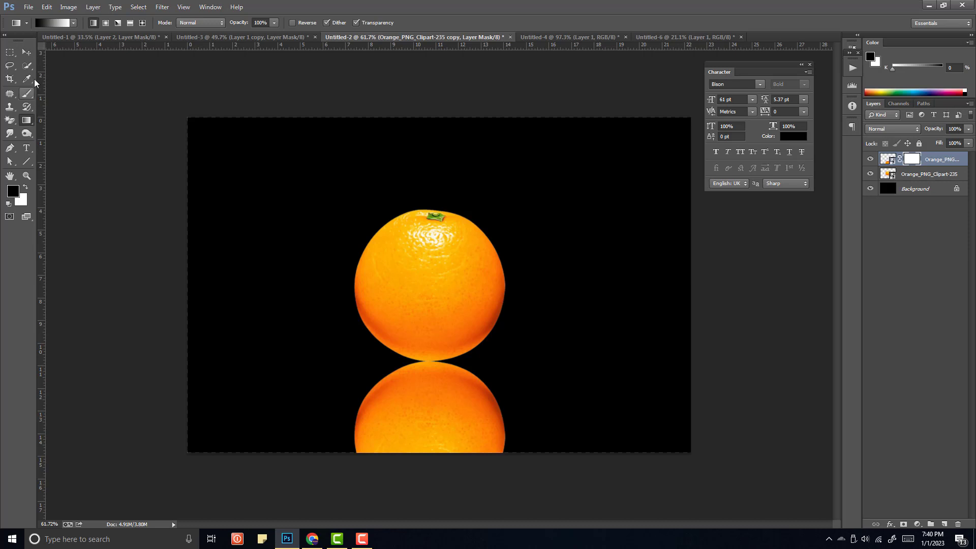
left_click(54, 21)
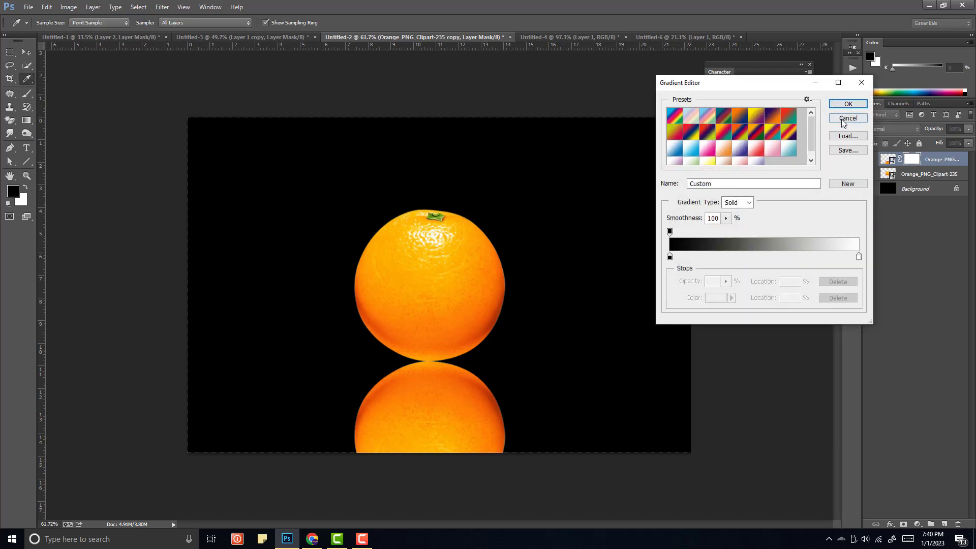
key("Escape")
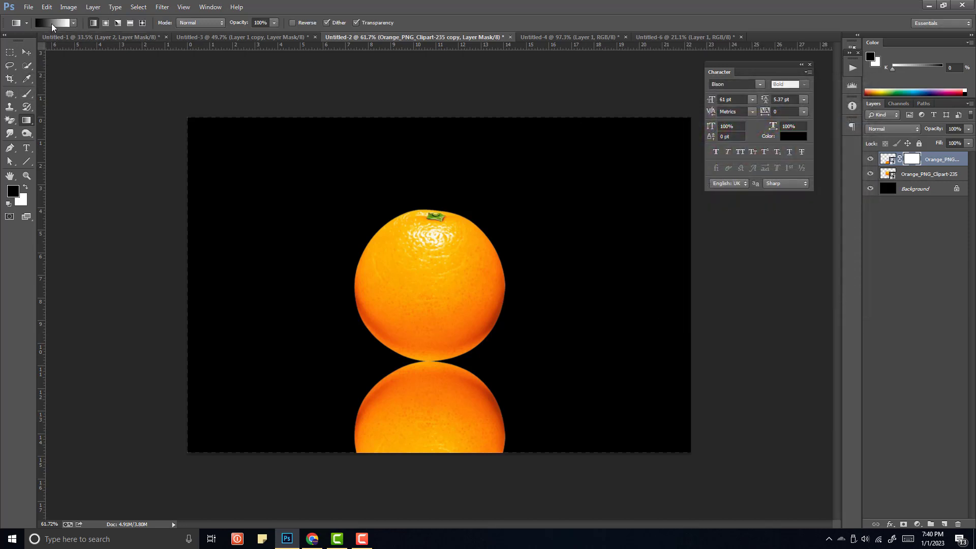
left_click(52, 24)
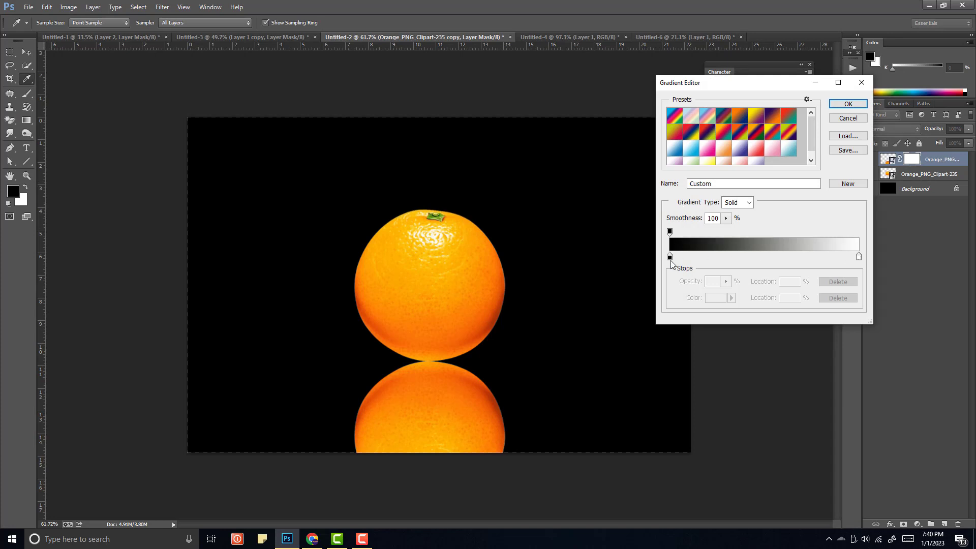
left_click(669, 257)
left_click(715, 297)
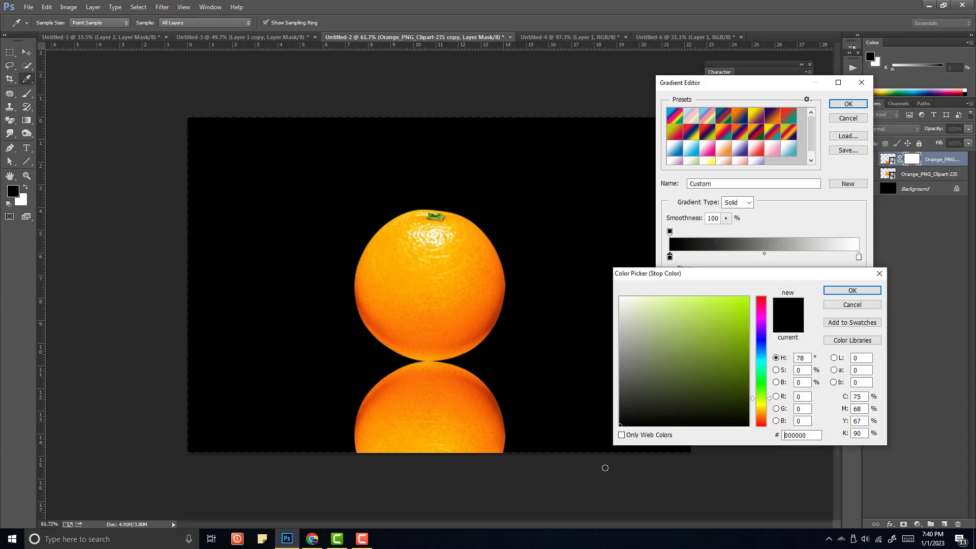
left_click(867, 295)
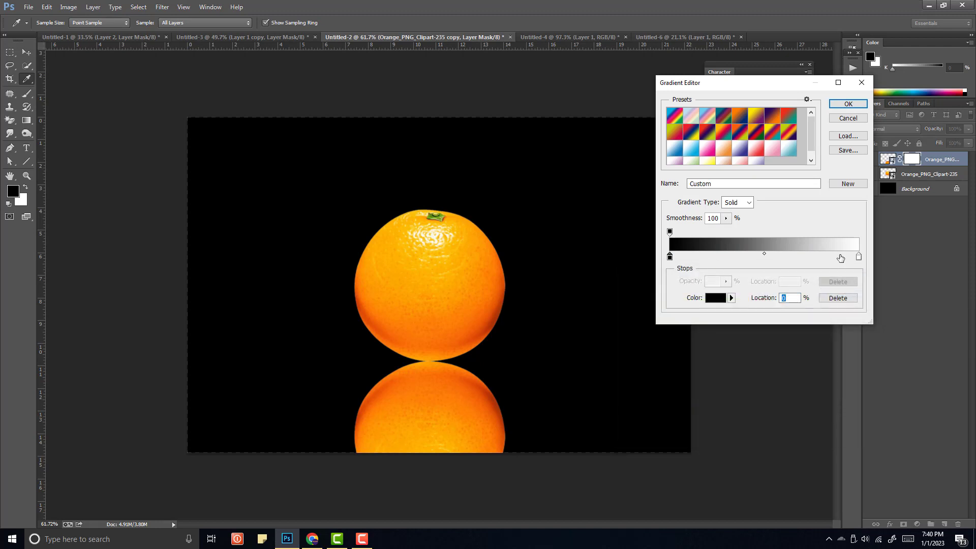
left_click(847, 104)
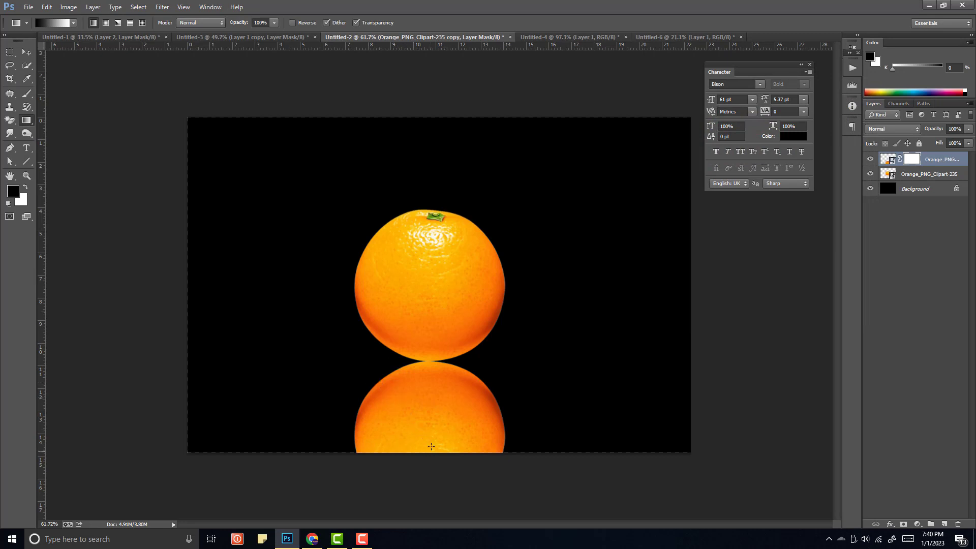
Draw linear gradients upward on the flipped orange's mask to fade out its lower part.
left_click_drag(438, 476, 427, 440)
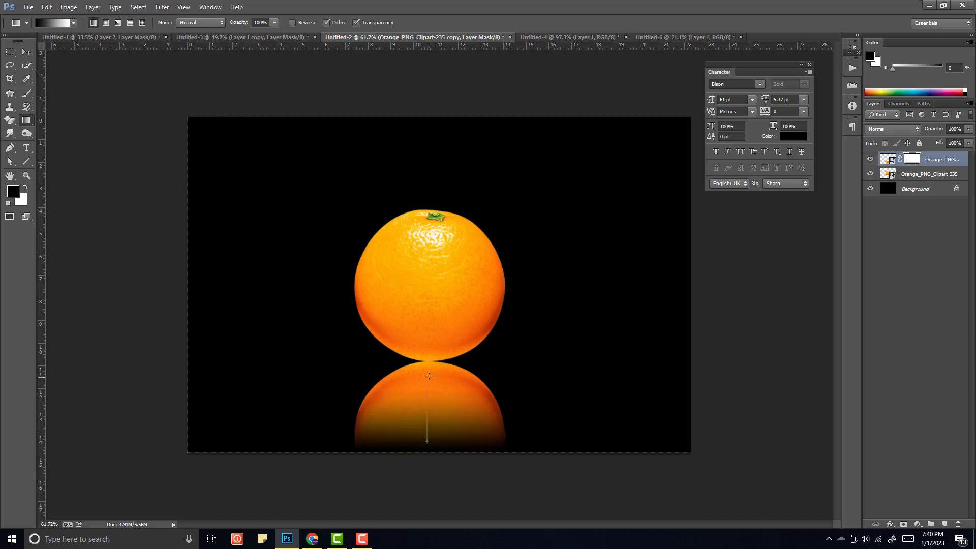
left_click_drag(429, 376, 431, 402)
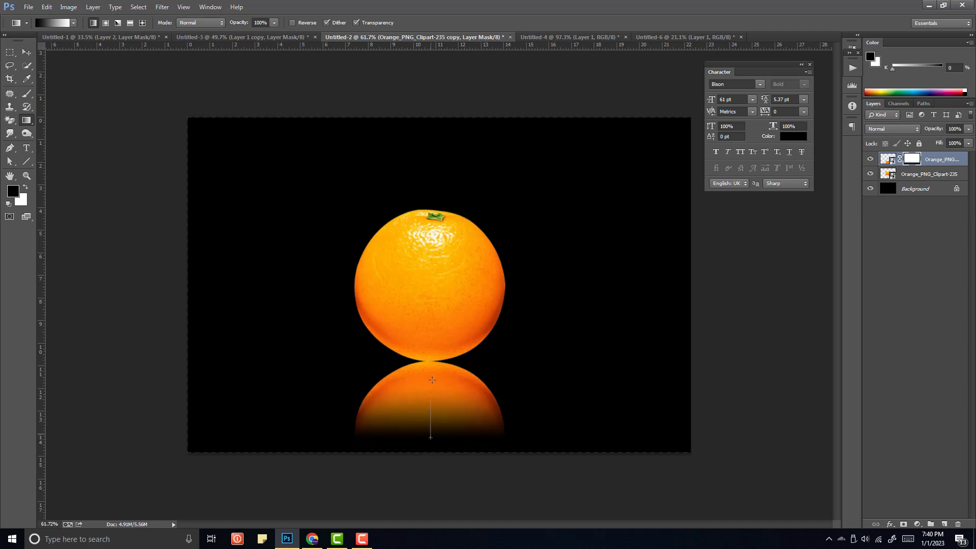
left_click_drag(434, 360, 434, 361)
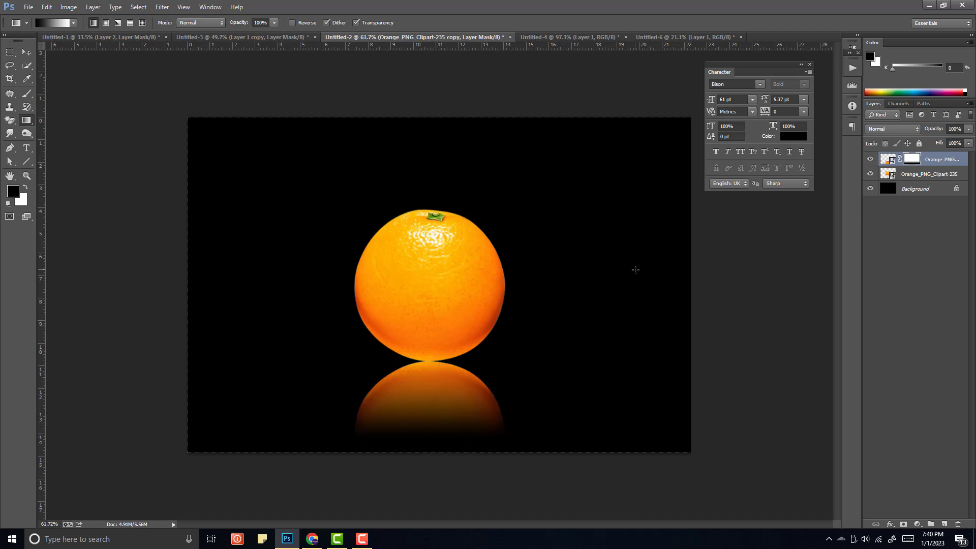
Lower the flipped orange layer's opacity to 27%, then deselect the layer with the Move tool.
left_click(967, 129)
left_click_drag(935, 140, 931, 140)
left_click(26, 52)
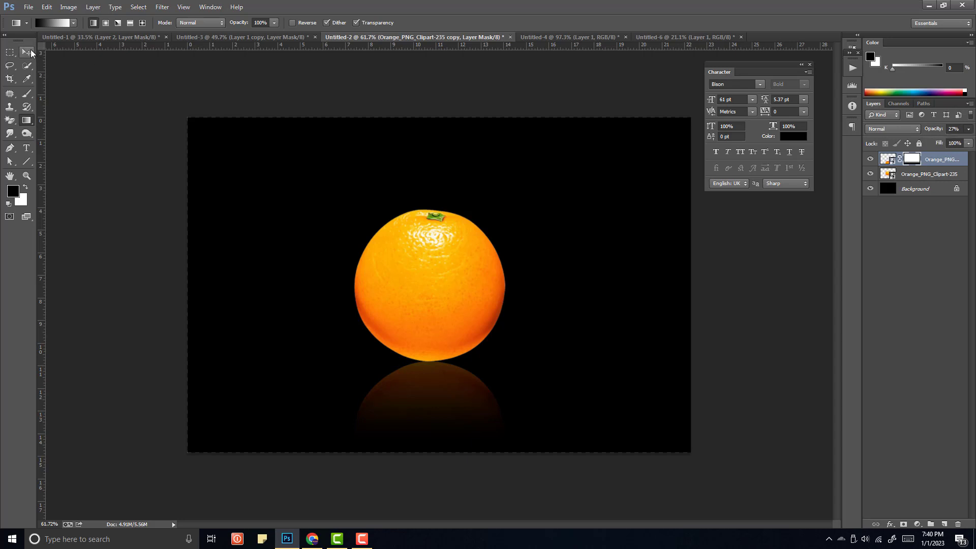
left_click(570, 274)
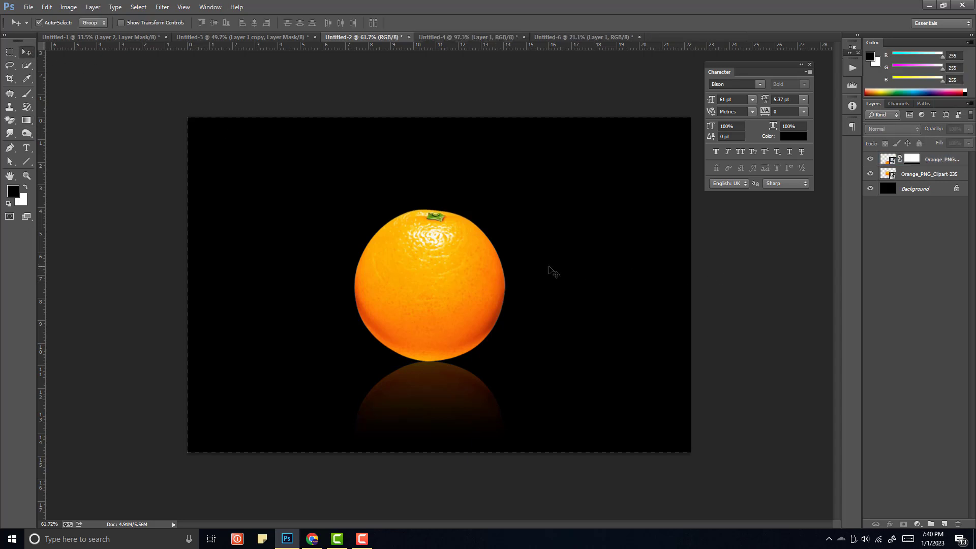
In the Untitled-4 document, move the man's portrait to overlap the number 1 and lower its layer opacity to 49%.
left_click(461, 37)
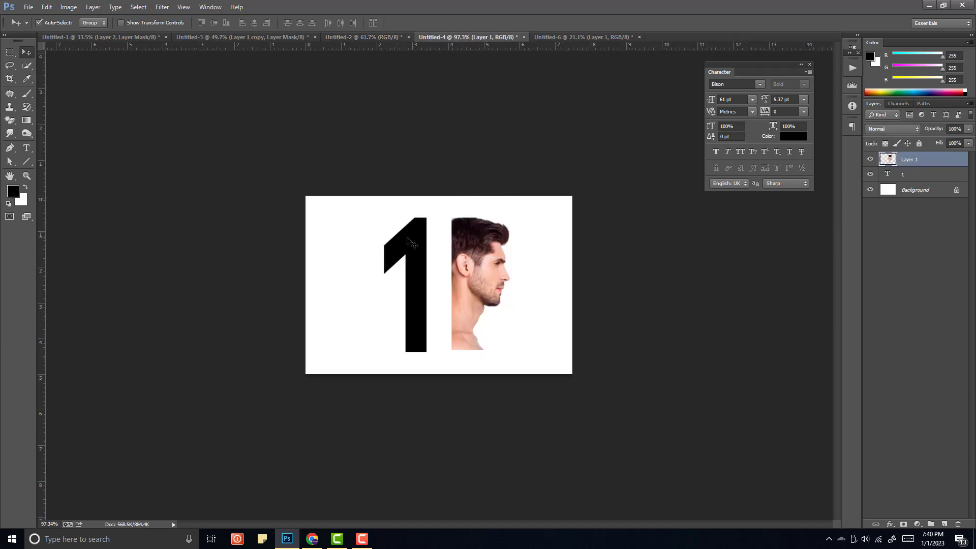
scroll(461, 290, "up", 2)
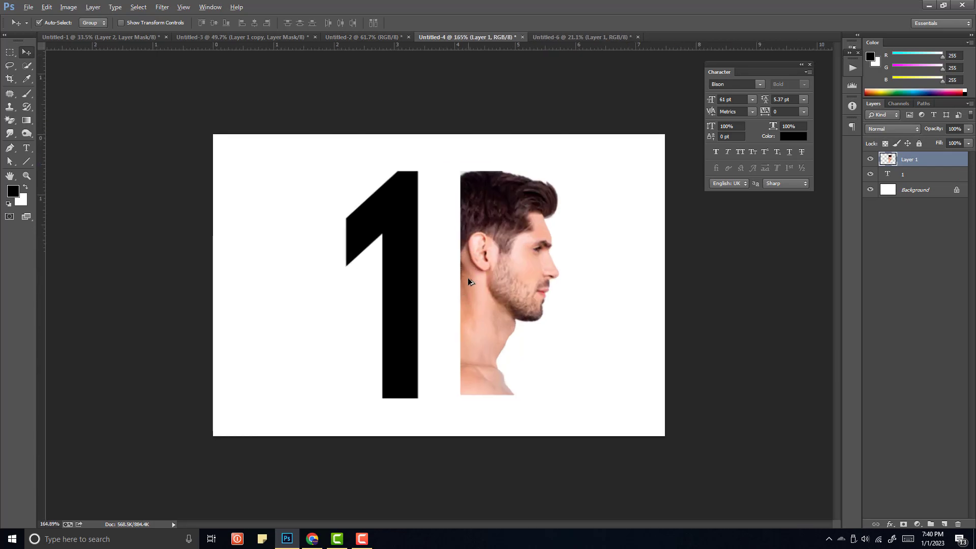
left_click_drag(510, 214, 458, 213)
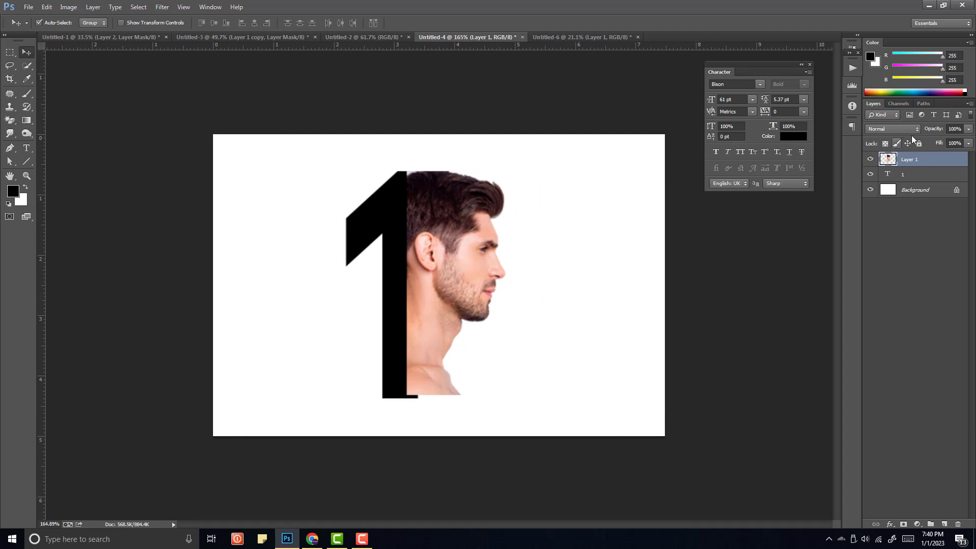
left_click(967, 128)
left_click_drag(949, 142, 929, 147)
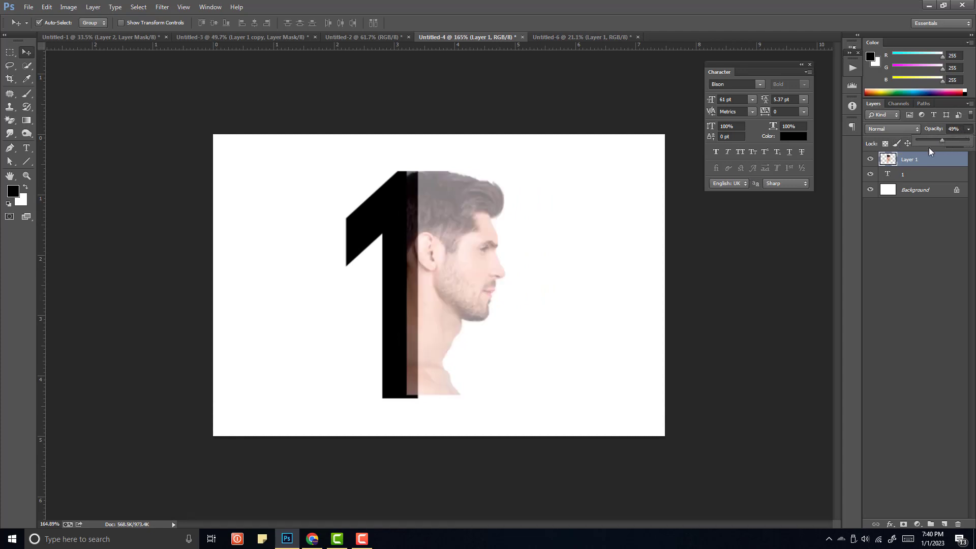
Enlarge the portrait with Free Transform and position it over the number 1 so their left edges align.
left_click_drag(460, 232, 437, 234)
key("ctrl+t")
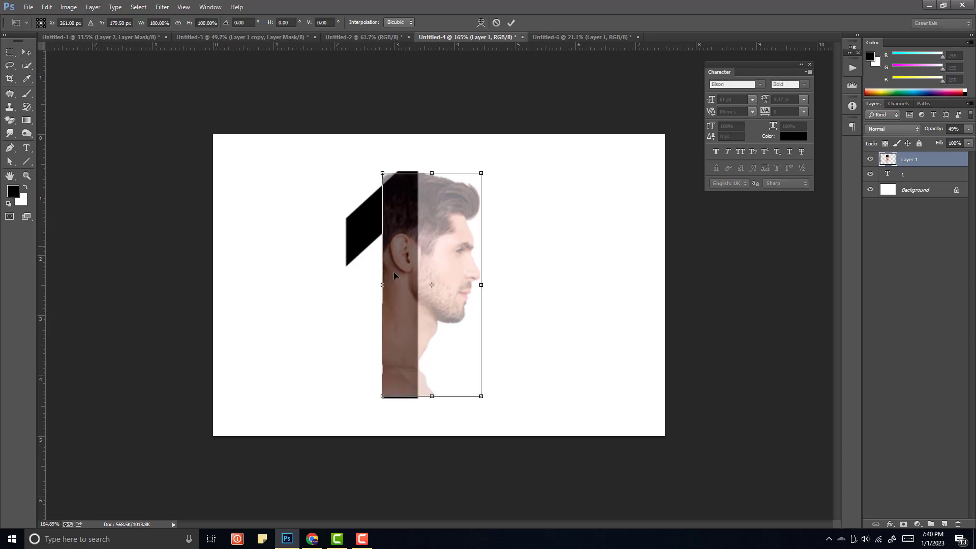
left_click_drag(381, 396, 362, 438)
left_click_drag(408, 297, 391, 318)
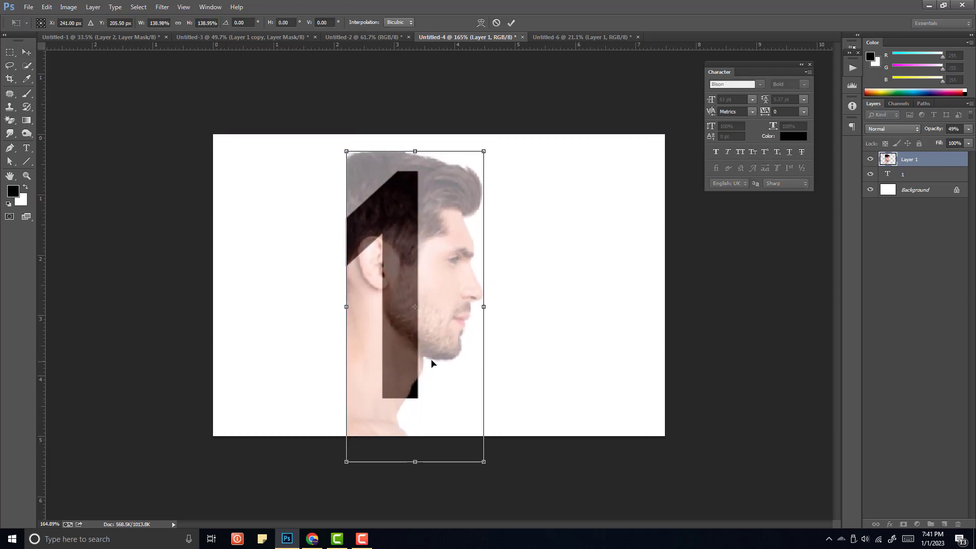
left_click_drag(483, 462, 495, 487)
key("Return")
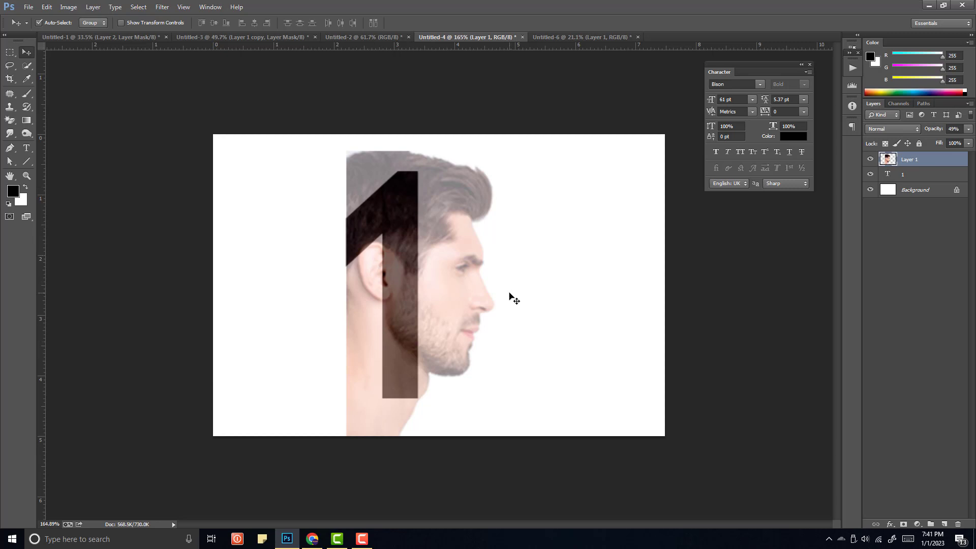
Toggle the portrait layer's visibility repeatedly to compare the image with the number 1 beneath it.
left_click(870, 160)
left_click(869, 160)
left_click(870, 160)
left_click(869, 159)
left_click(870, 160)
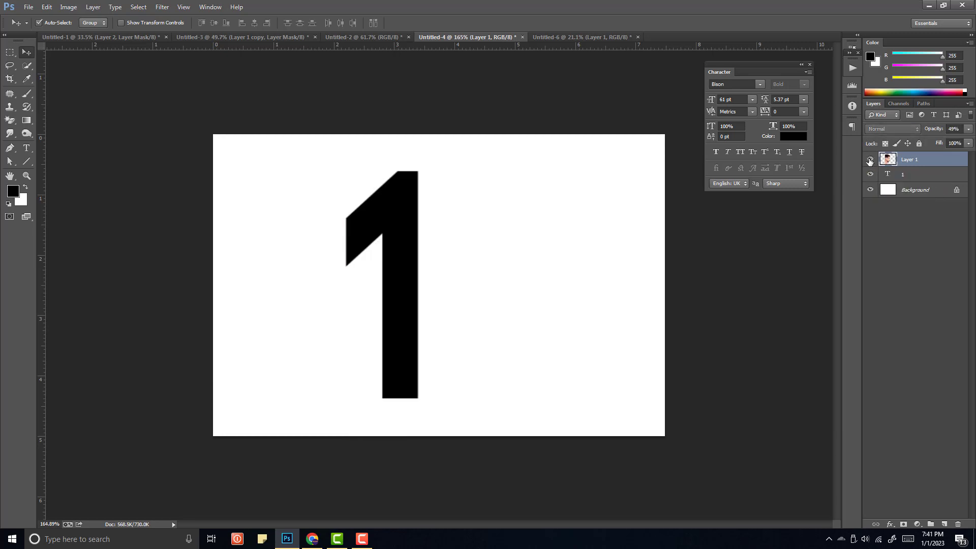
left_click(869, 160)
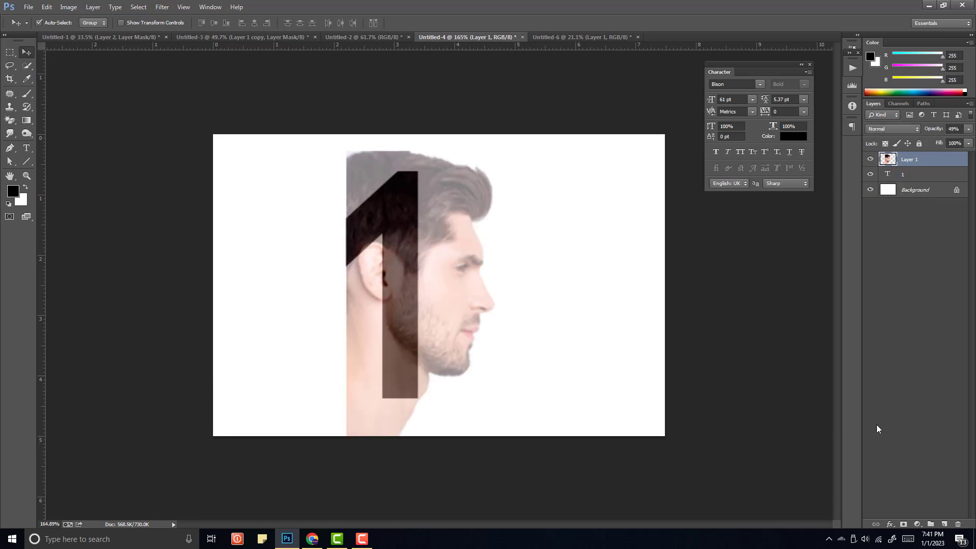
Add a layer mask to the portrait layer and set the layer's opacity to 44%.
left_click(901, 523)
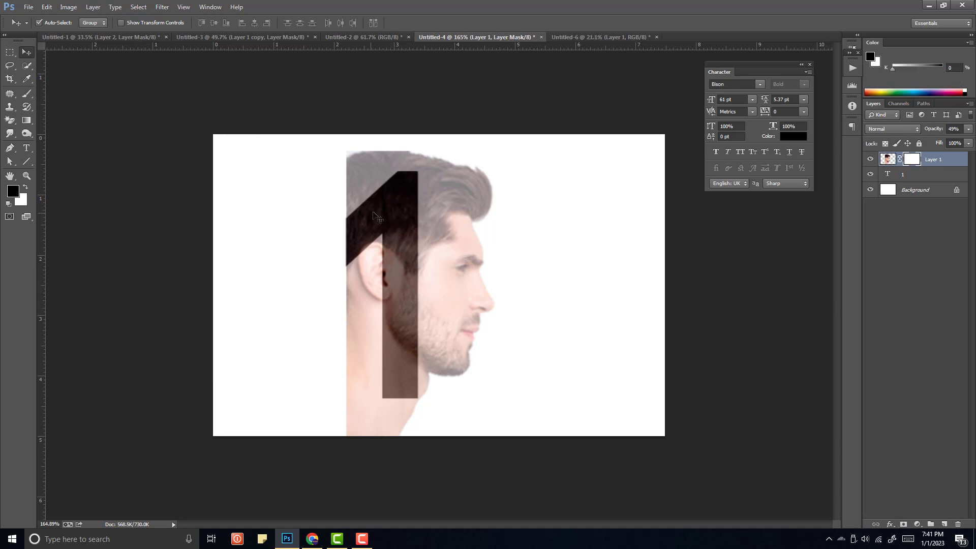
left_click(967, 129)
mouse_move(952, 144)
left_mouse_down()
mouse_move(970, 142)
mouse_move(941, 143)
left_mouse_up()
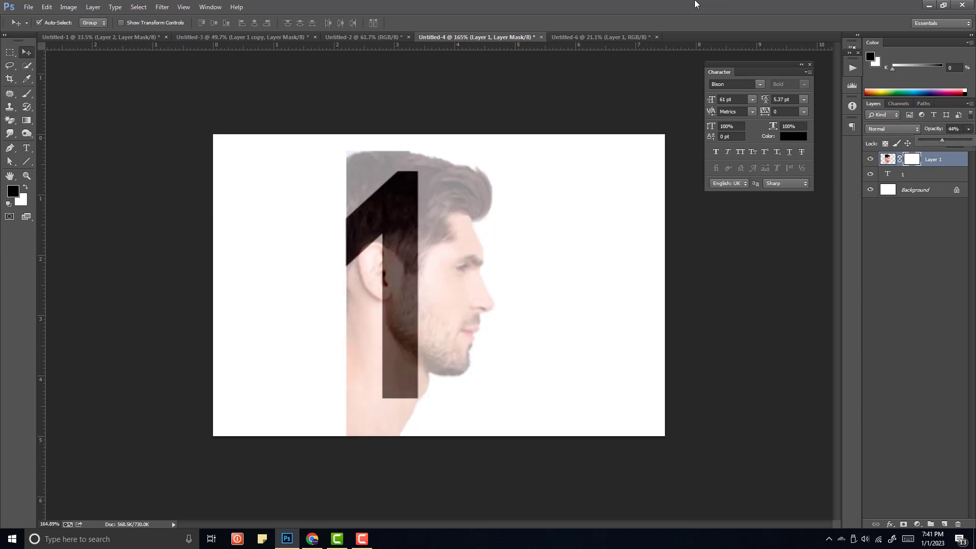
Switch to the Brush tool and reduce the brush size to 80 px.
key("b")
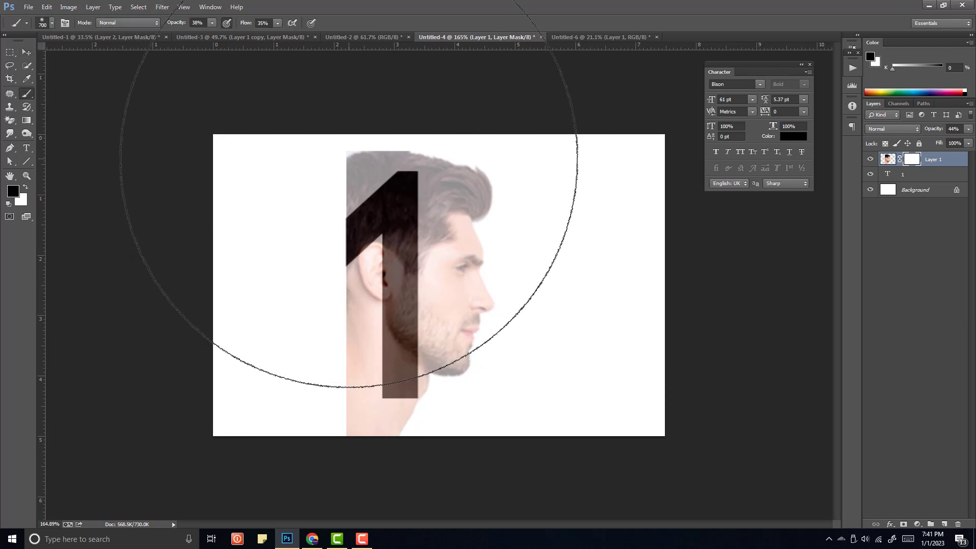
key("bracketleft")
key("bracketleft")
key("bracketleft")
key("bracketleft")
key("bracketleft")
key("bracketleft")
key("bracketleft")
key("bracketleft")
key("bracketleft")
key("bracketleft")
key("bracketleft")
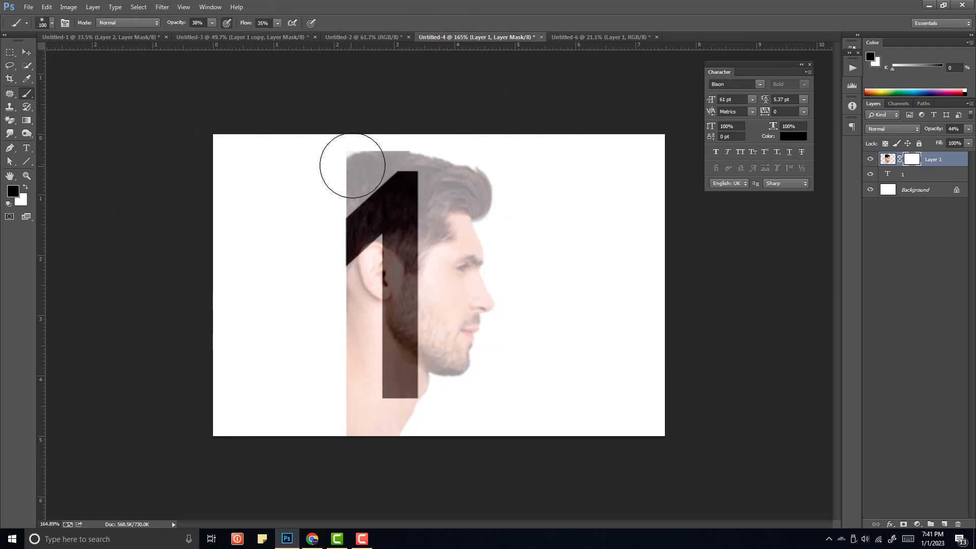
Try painting black freehand on the portrait's mask around the number with layer opacity at 18%, and undo these changes.
left_click_drag(346, 205, 390, 175)
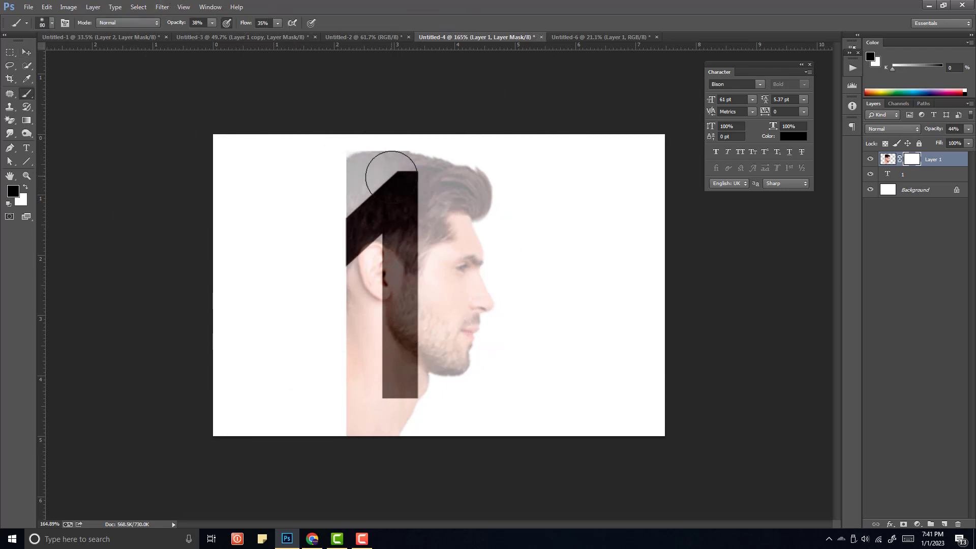
left_click(968, 129)
mouse_move(946, 142)
left_mouse_down()
mouse_move(971, 141)
mouse_move(929, 145)
left_mouse_up()
mouse_move(356, 216)
left_mouse_down()
mouse_move(381, 198)
mouse_move(409, 196)
mouse_move(356, 203)
left_mouse_up()
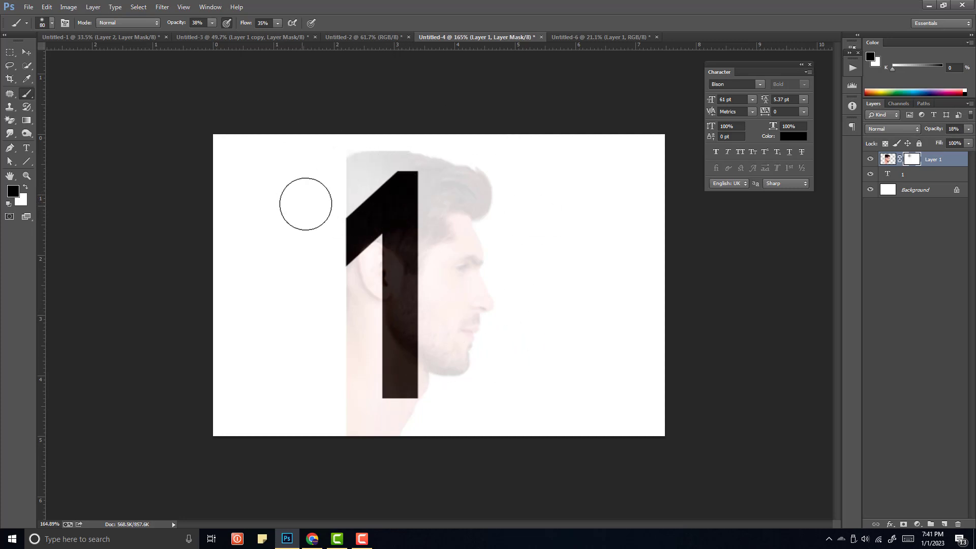
left_click_drag(449, 247, 501, 235)
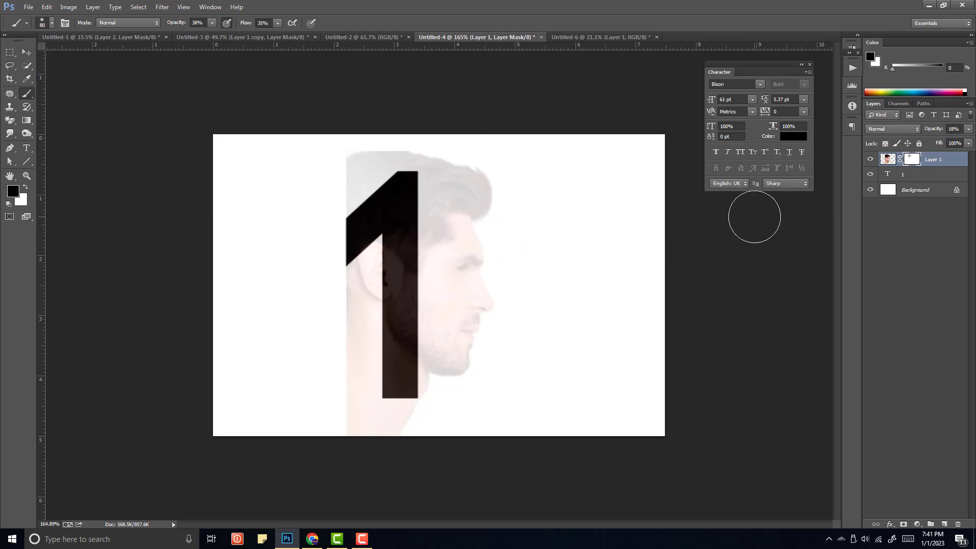
key("ctrl+alt+z")
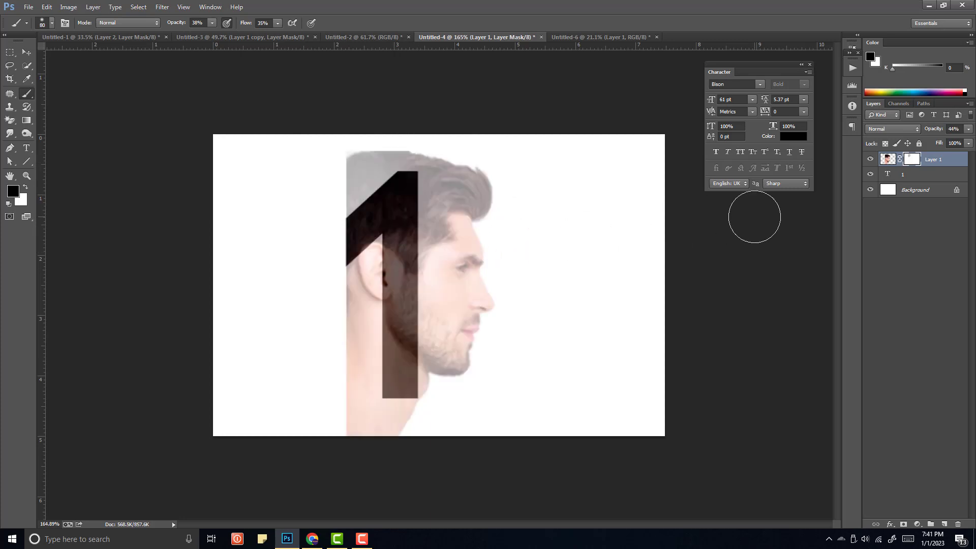
key("ctrl+alt+z")
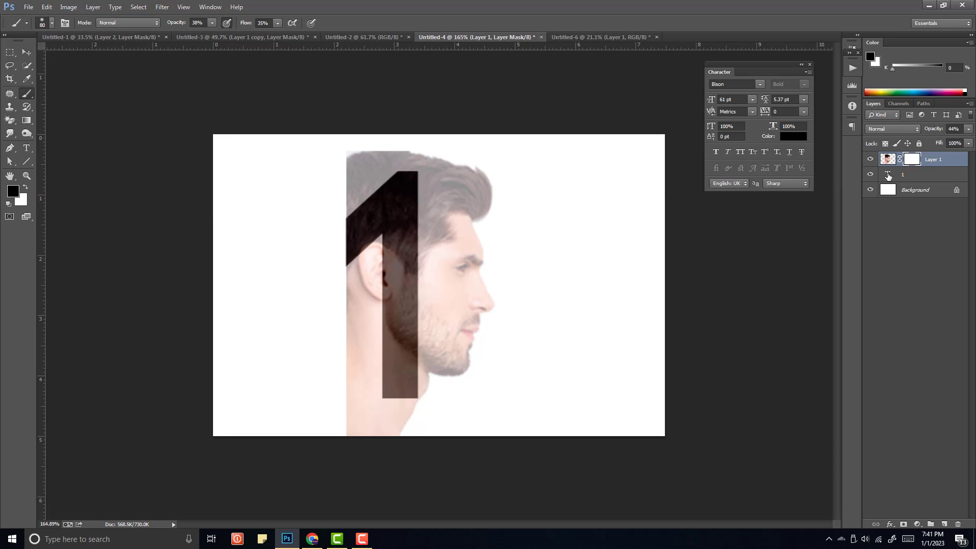
Select everything outside the number 1's shape and set the brush to 100% opacity and 100% flow for painting the mask.
left_click_drag(889, 176, 888, 178)
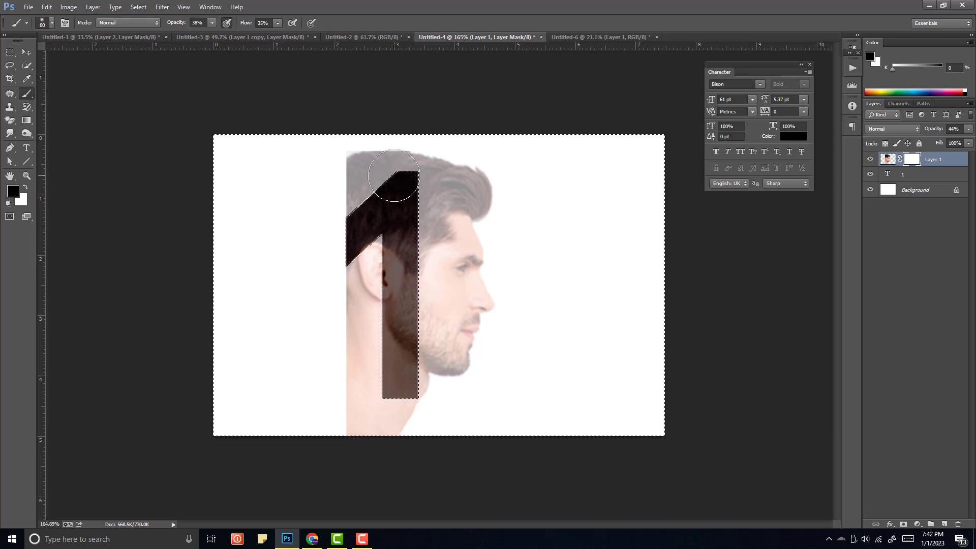
mouse_move(360, 173)
left_mouse_down()
mouse_move(350, 204)
mouse_move(344, 168)
left_mouse_up()
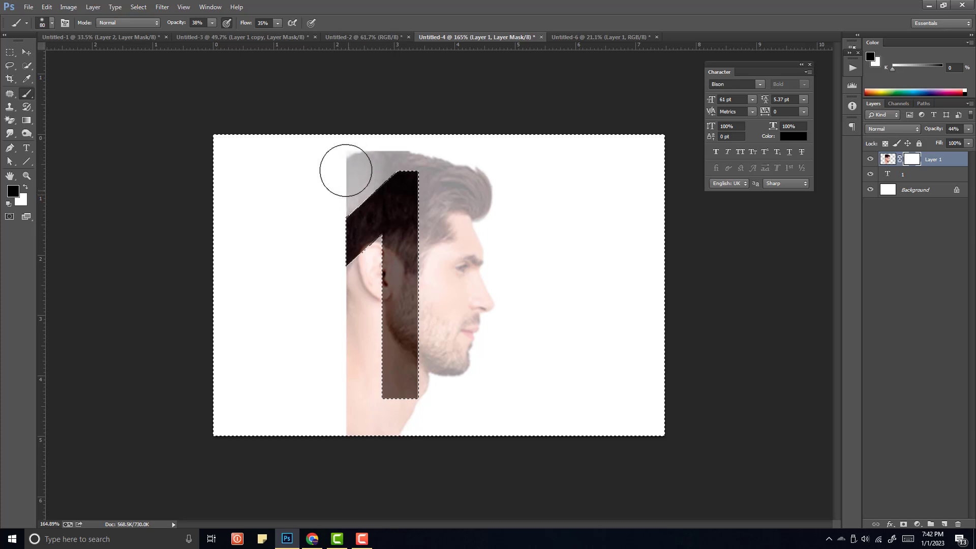
left_click(212, 23)
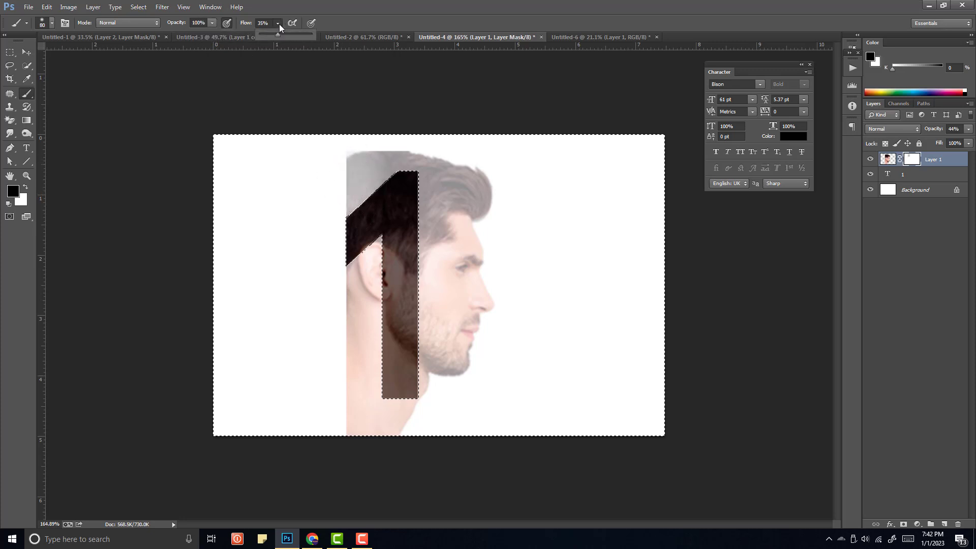
left_click_drag(279, 23, 322, 37)
Paint black on the portrait's mask to hide the areas behind, below and above the number 1, and clear the selection.
mouse_move(349, 207)
left_mouse_down()
mouse_move(351, 157)
mouse_move(365, 168)
left_mouse_up()
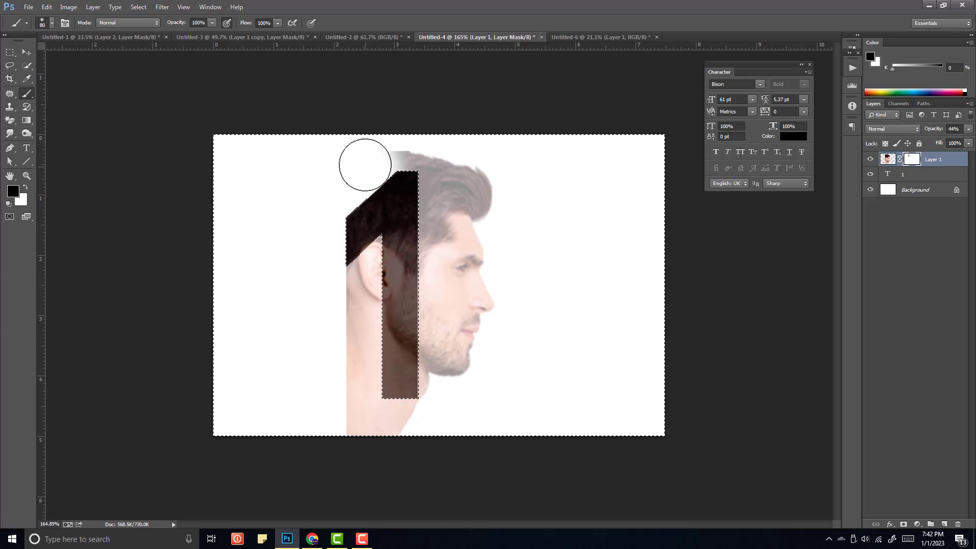
mouse_move(363, 270)
left_mouse_down()
mouse_move(352, 387)
mouse_move(363, 422)
mouse_move(375, 405)
mouse_move(381, 418)
mouse_move(391, 420)
left_mouse_up()
mouse_move(389, 132)
left_mouse_down()
mouse_move(394, 138)
mouse_move(379, 143)
mouse_move(473, 136)
mouse_move(363, 133)
mouse_move(589, 130)
left_mouse_up()
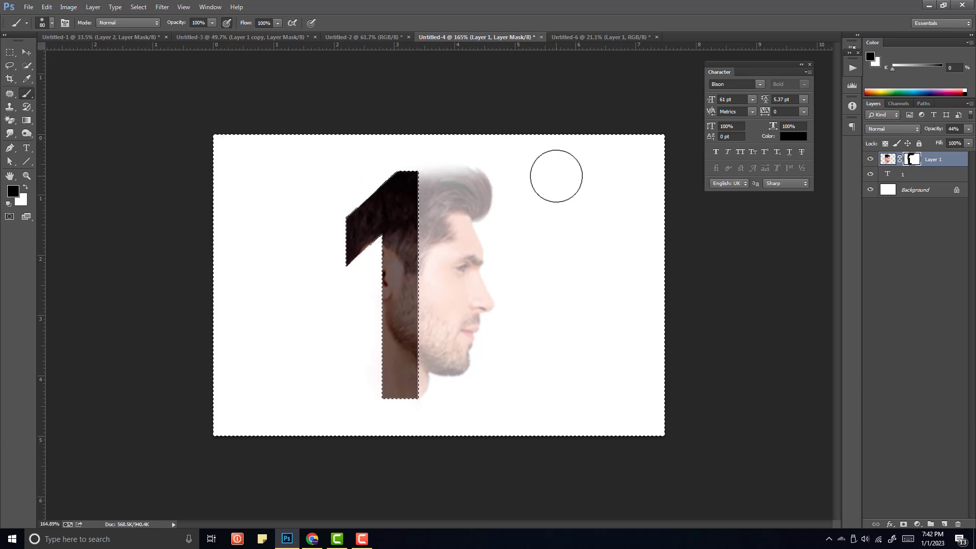
key("ctrl+d")
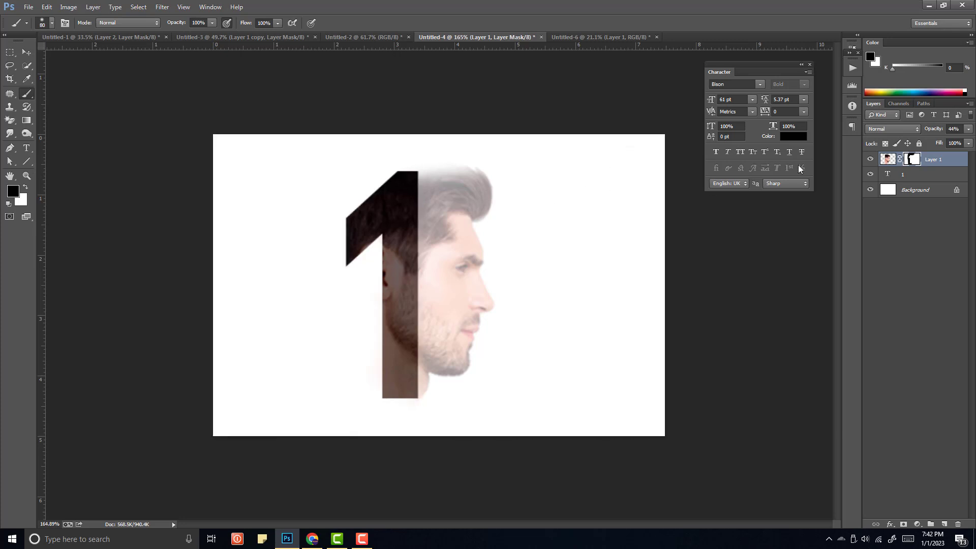
Restore the portrait layer's opacity to 100% and switch to the Move tool.
left_click(968, 128)
left_click_drag(944, 142, 971, 141)
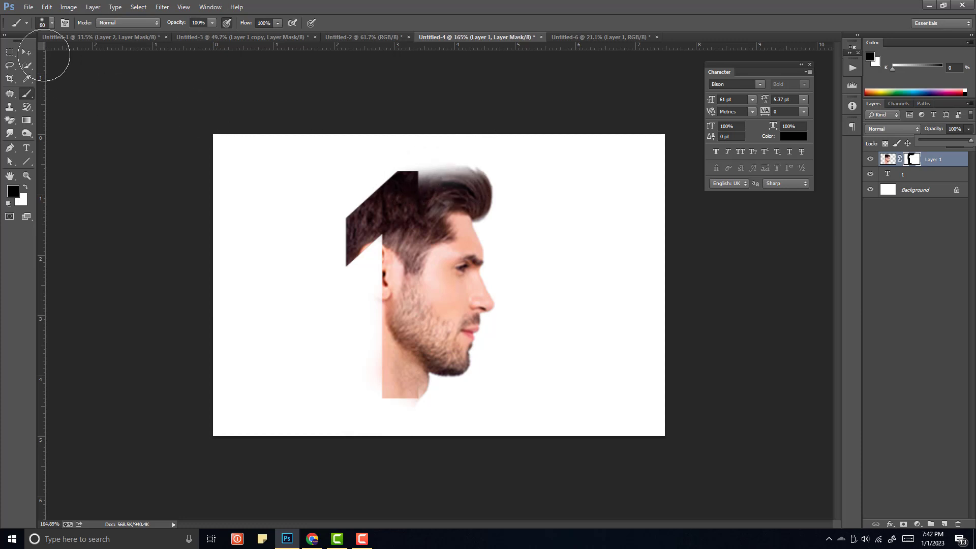
left_click(26, 52)
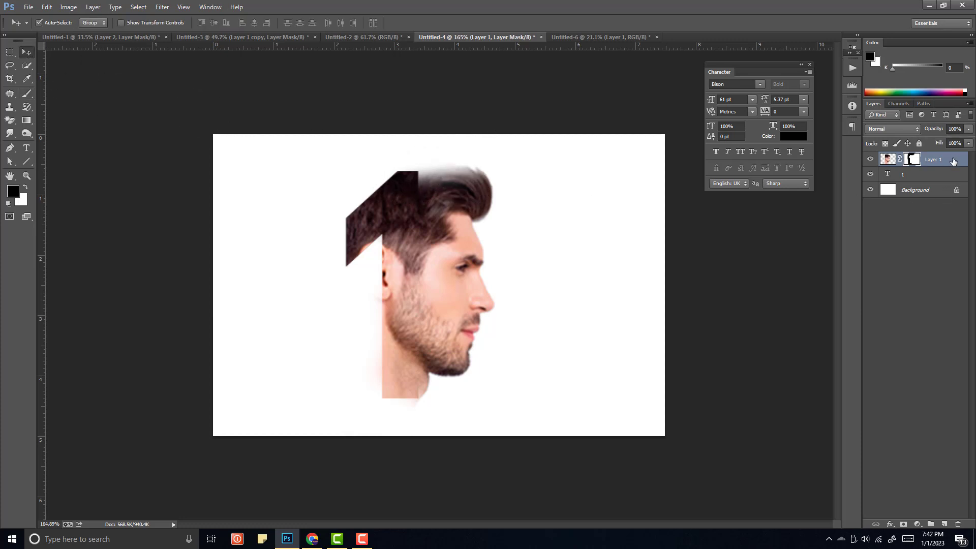
Try a red (ff0000) stroke on the number 1 text layer and cancel the layer style.
double_click(933, 177)
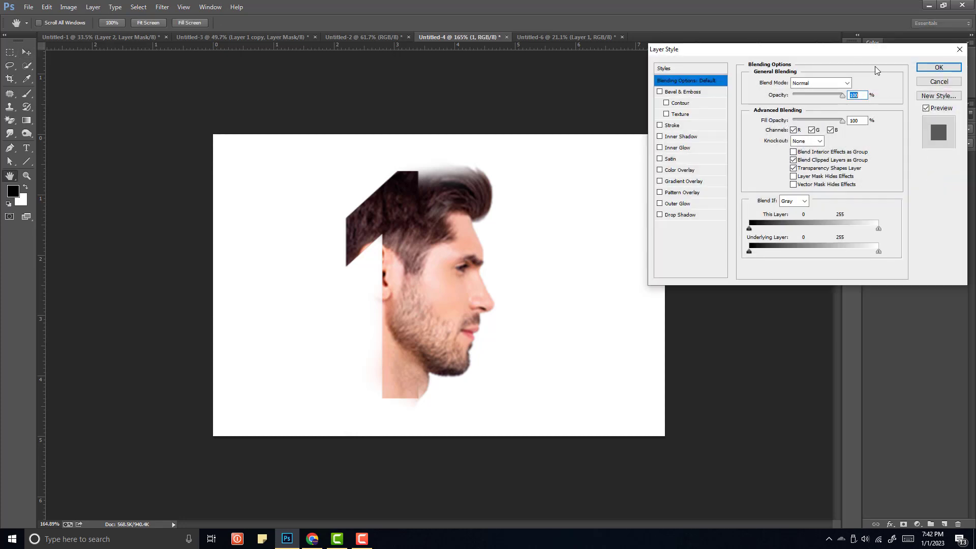
left_click_drag(862, 54, 779, 54)
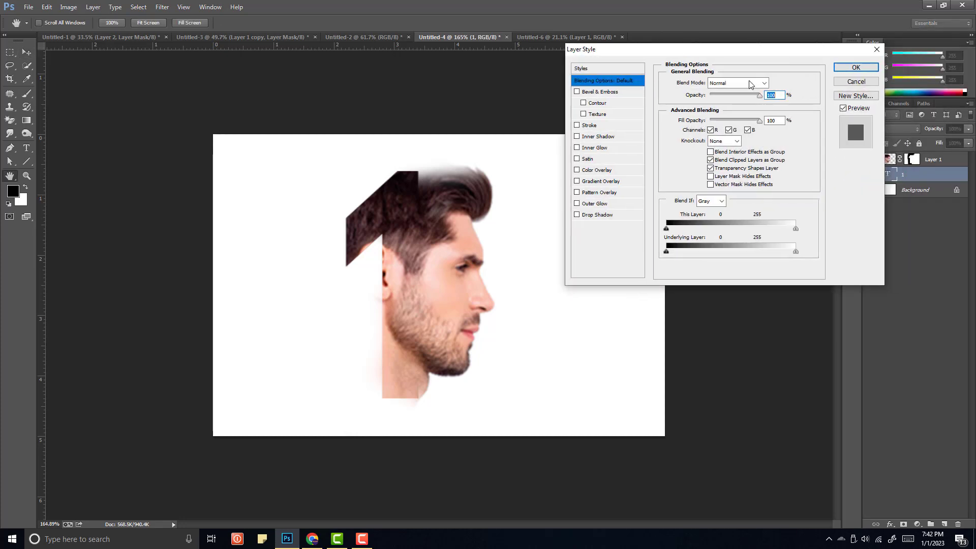
left_click(590, 125)
left_click(688, 152)
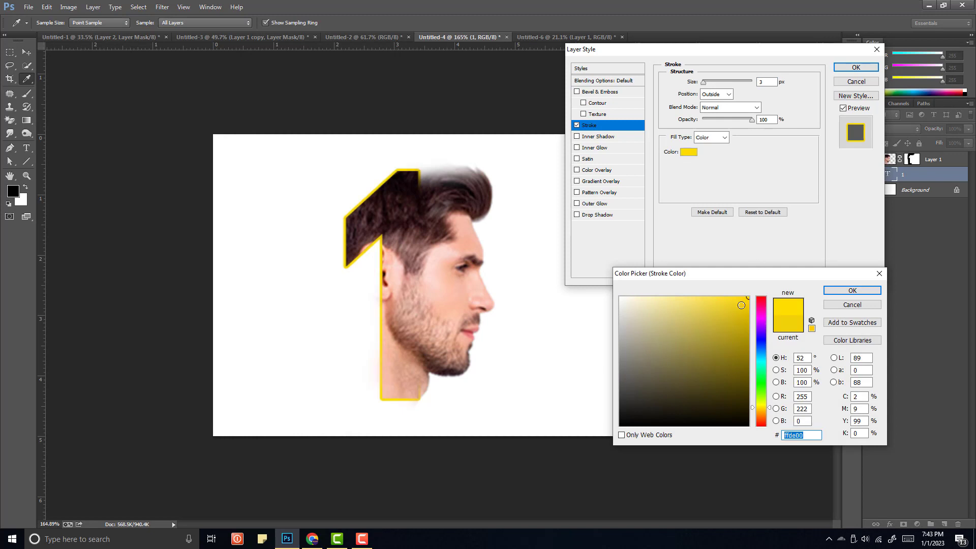
type("ff0000")
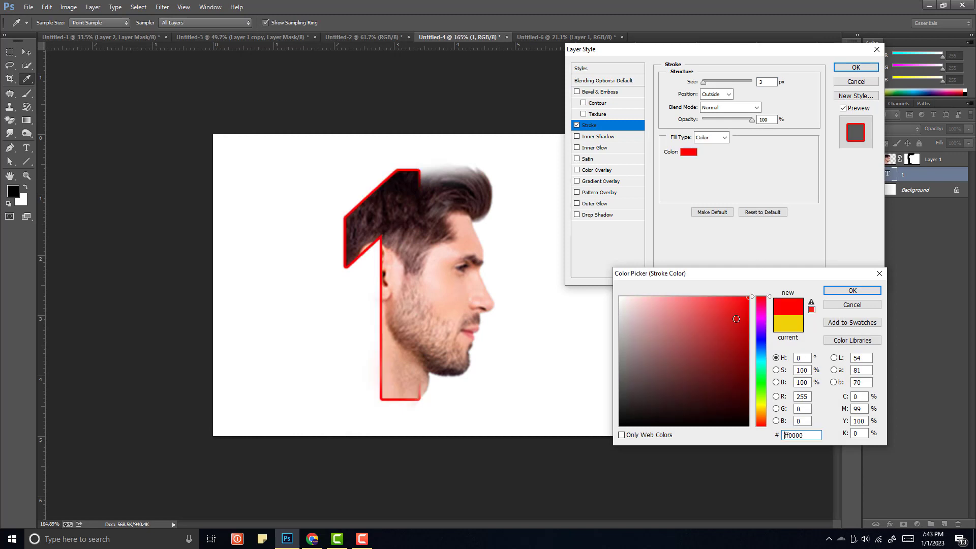
left_click(846, 293)
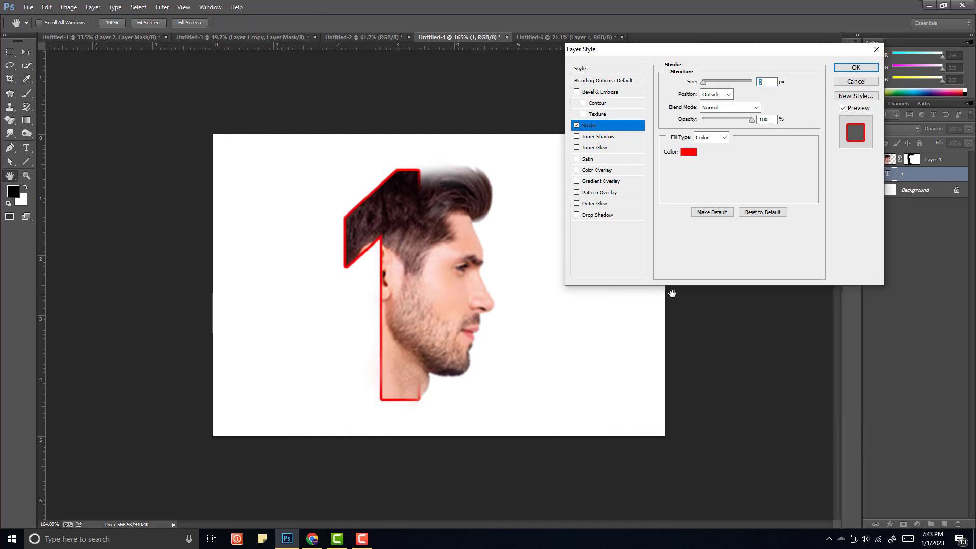
left_click(856, 82)
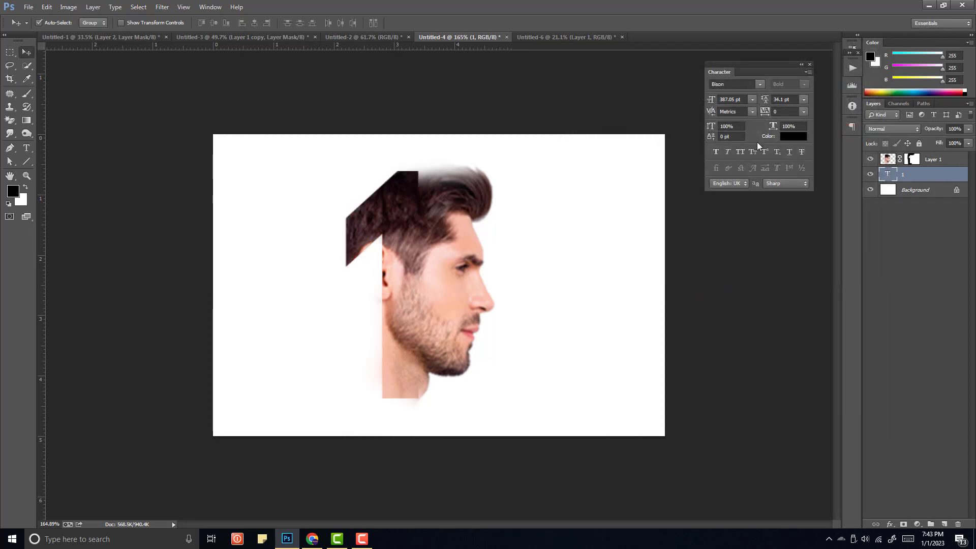
In the Untitled-6 document, shift the golden staff slightly and move the hand closer to the staff's middle.
left_click(544, 38)
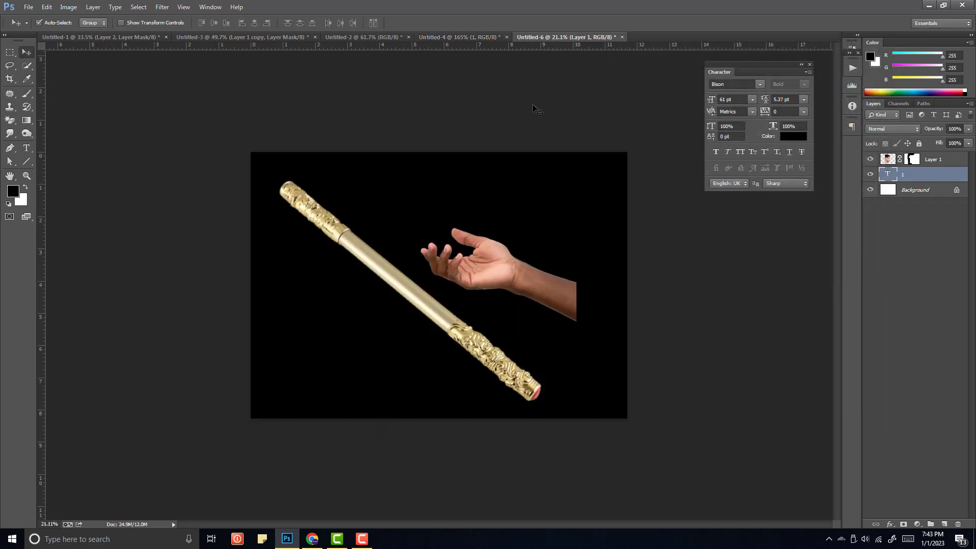
left_click(376, 264)
left_click_drag(376, 264, 369, 270)
left_click(514, 267)
left_click_drag(514, 267, 483, 269)
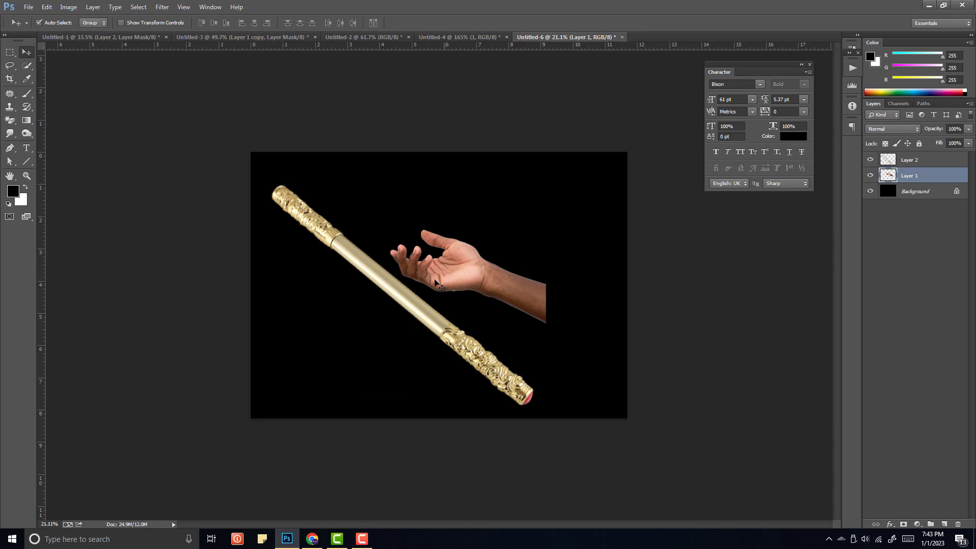
left_click_drag(460, 270, 465, 280)
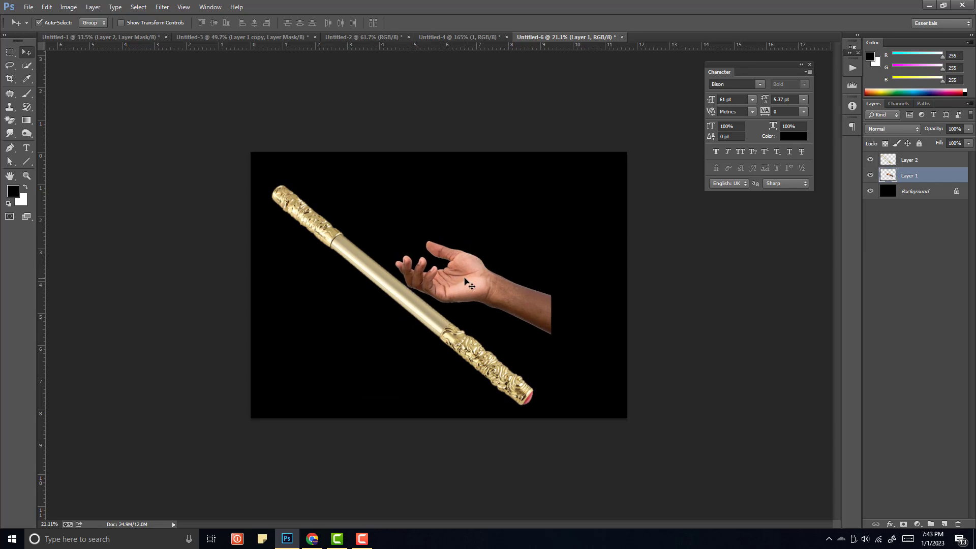
Reposition the golden staff and the hand so the staff's plain middle section lies diagonally across the palm.
left_click_drag(417, 312, 426, 305)
left_click_drag(473, 273, 465, 291)
left_click_drag(436, 307, 451, 305)
scroll(447, 296, "up", 4)
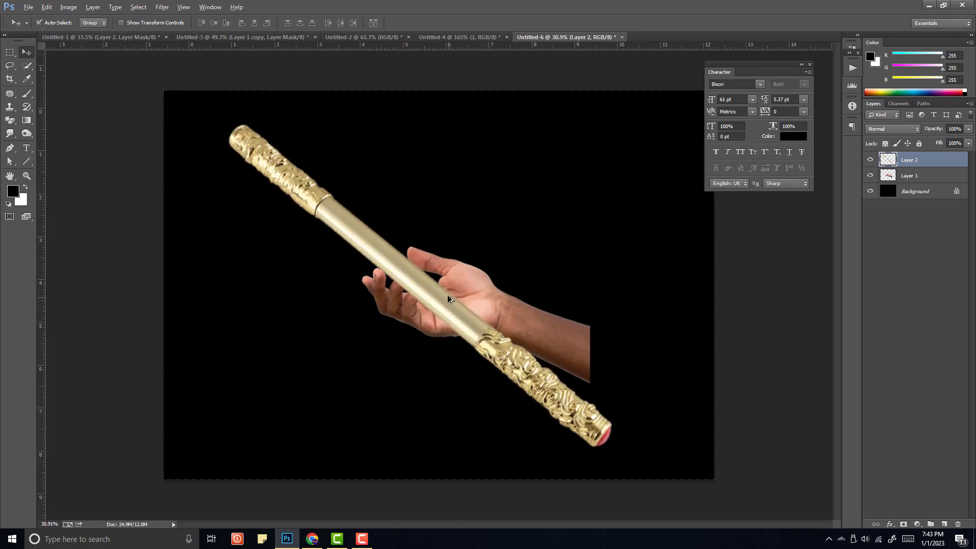
scroll(449, 299, "up", 1)
left_click(413, 304)
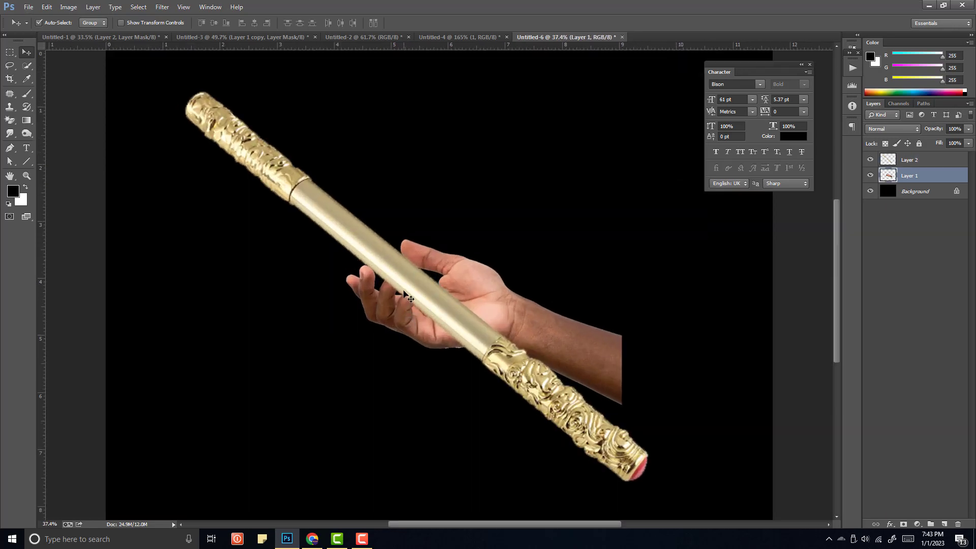
left_click(422, 299)
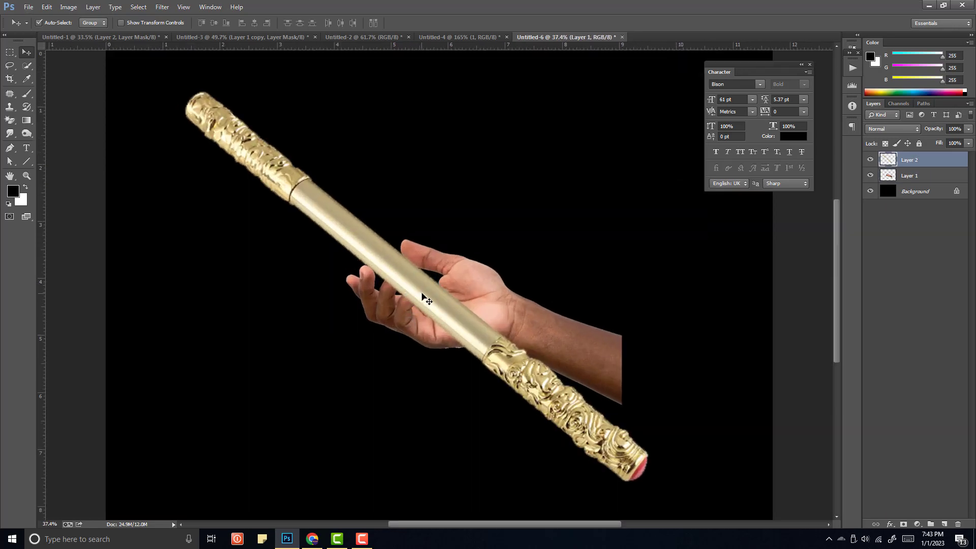
left_click_drag(422, 294, 423, 294)
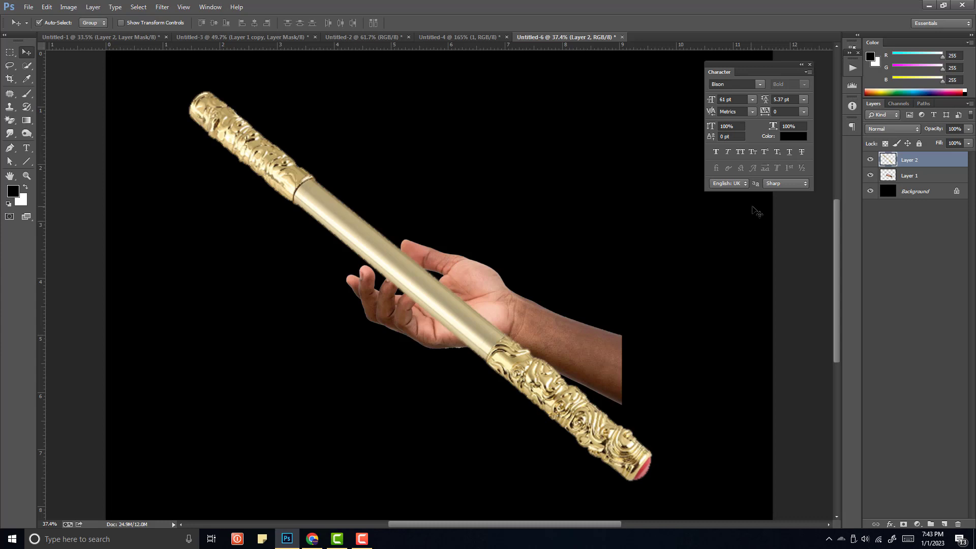
Fill the Background layer with white and nudge the golden staff slightly lower across the palm.
left_click(890, 192)
key("ctrl+BackSpace")
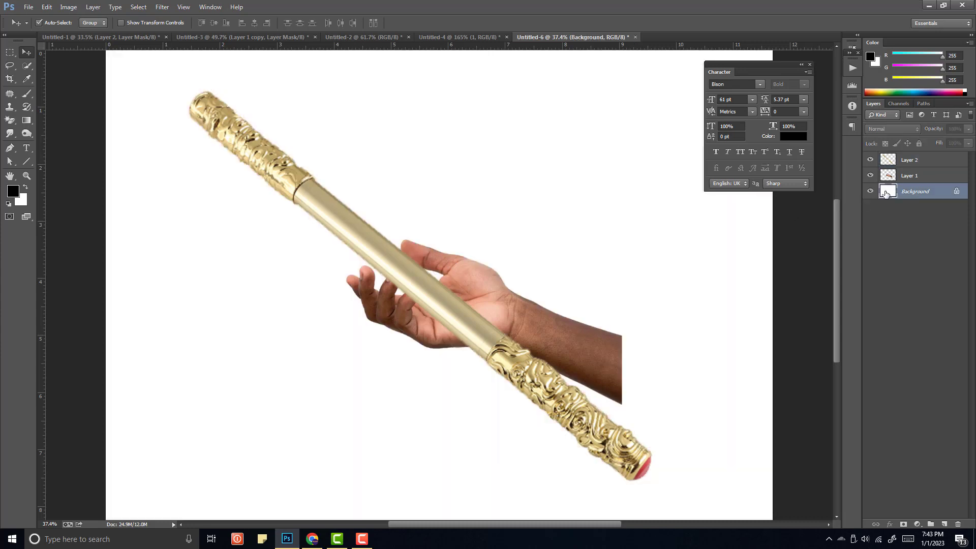
left_click(370, 241)
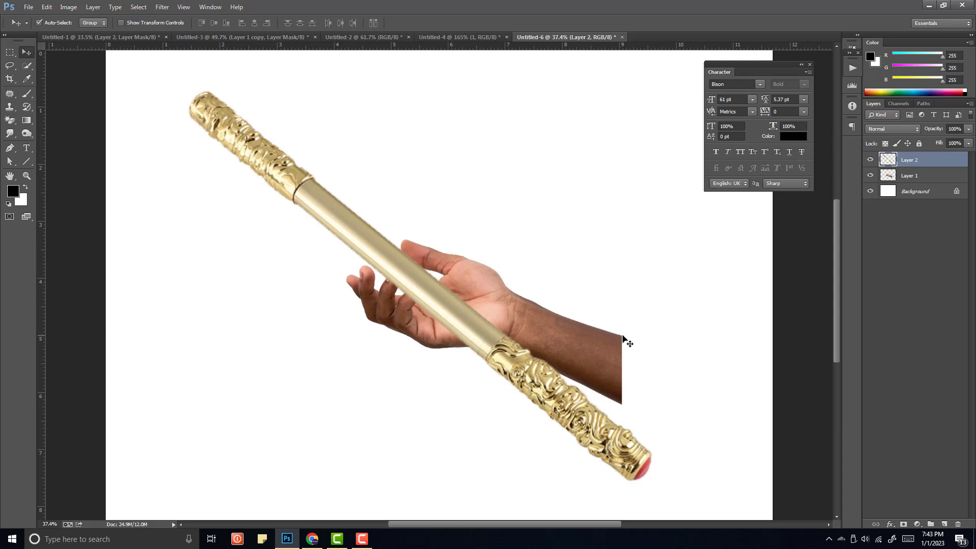
left_click_drag(427, 290, 431, 297)
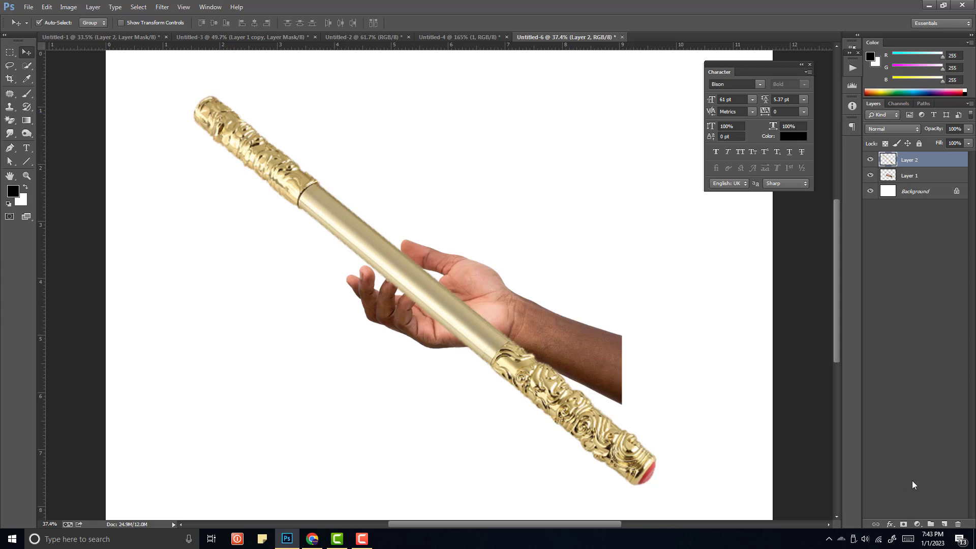
Add a layer mask to the staff layer, Layer 2, and load the hand's outline from Layer 1 as a selection.
left_click(904, 523)
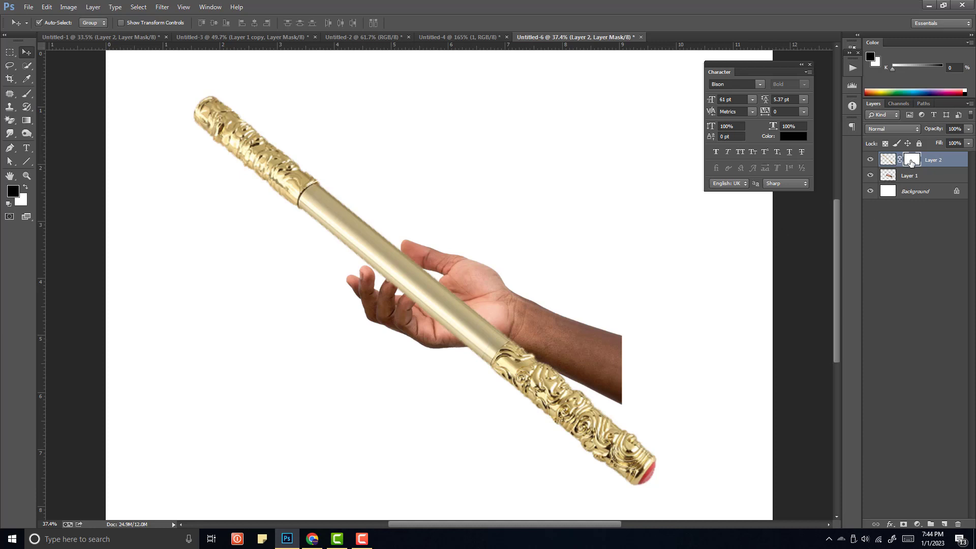
left_click_drag(895, 178, 888, 179)
scroll(378, 300, "up", 5)
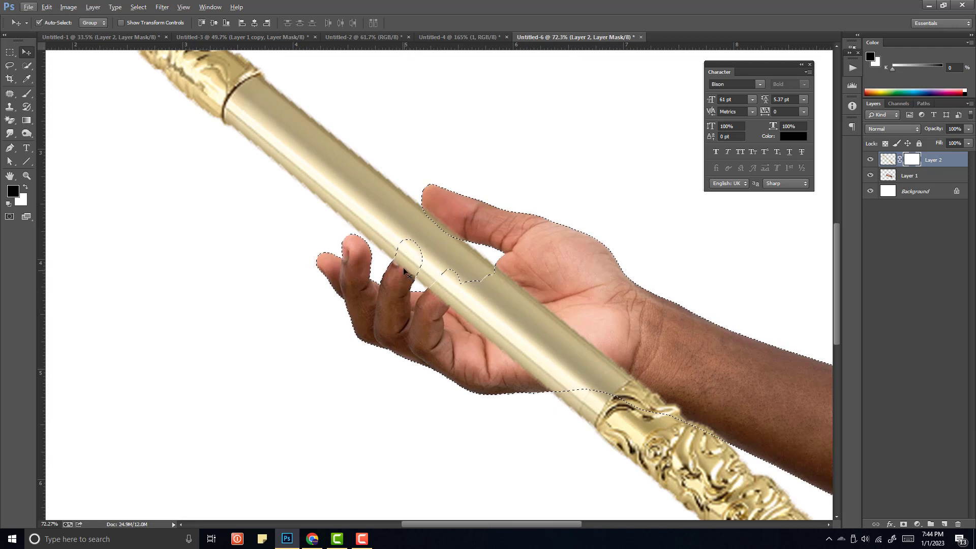
Paint black on the staff's mask over the two overlapping fingertips, reduce the brush to 50 px, set white as foreground and clear the selection.
key("b")
mouse_move(407, 260)
left_mouse_down()
mouse_move(381, 283)
mouse_move(354, 275)
mouse_move(355, 265)
mouse_move(440, 310)
mouse_move(432, 297)
mouse_move(447, 275)
mouse_move(442, 303)
mouse_move(456, 278)
left_mouse_up()
key("bracketleft")
key("bracketleft")
key("bracketleft")
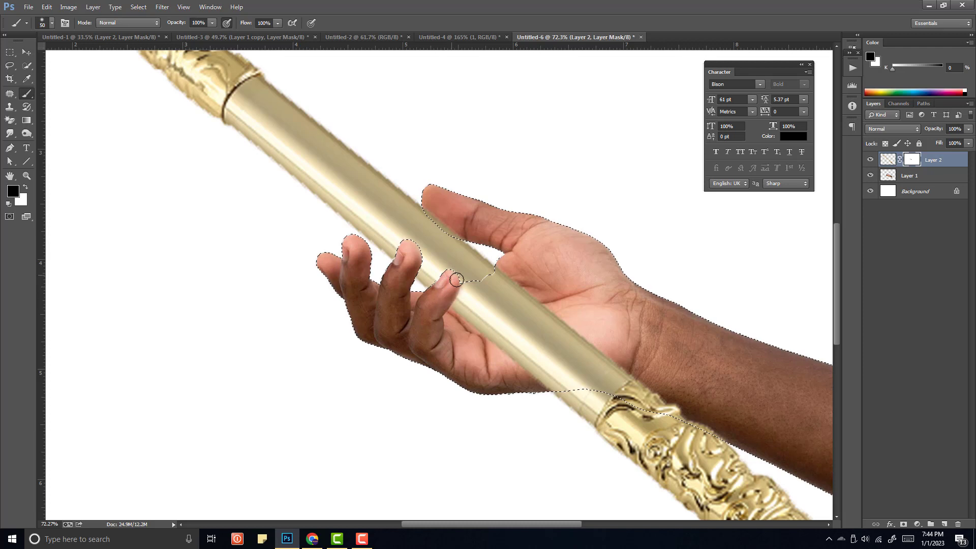
key("x")
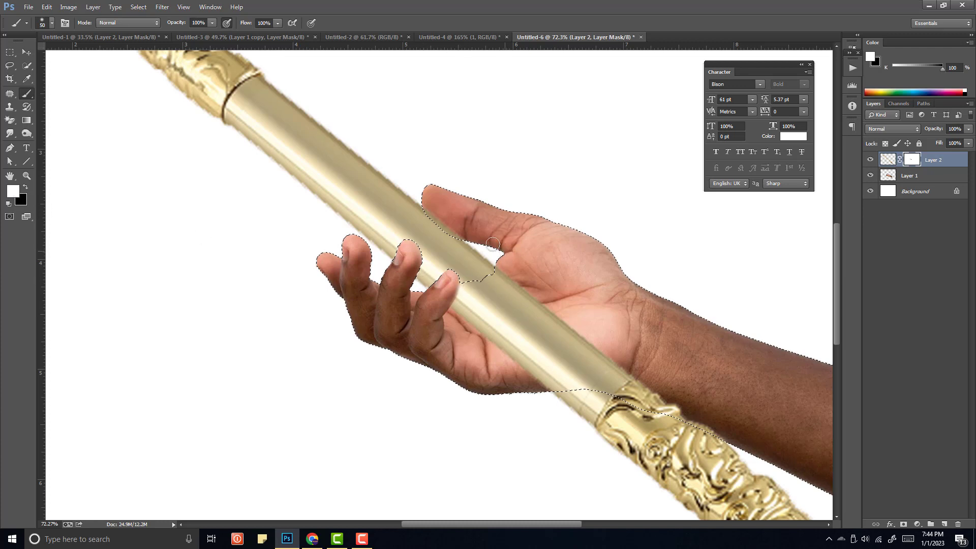
key("ctrl+d")
scroll(501, 227, "down", 5)
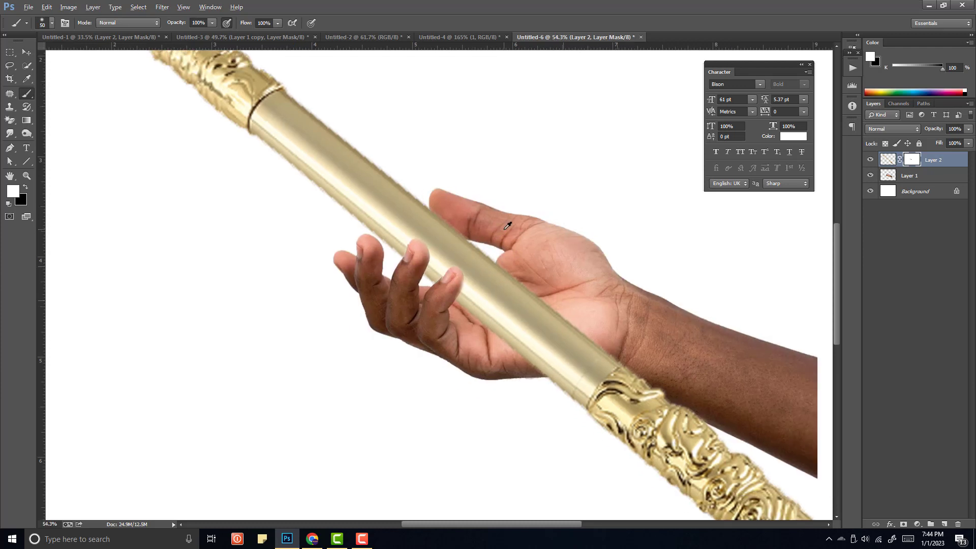
scroll(507, 227, "up", 4)
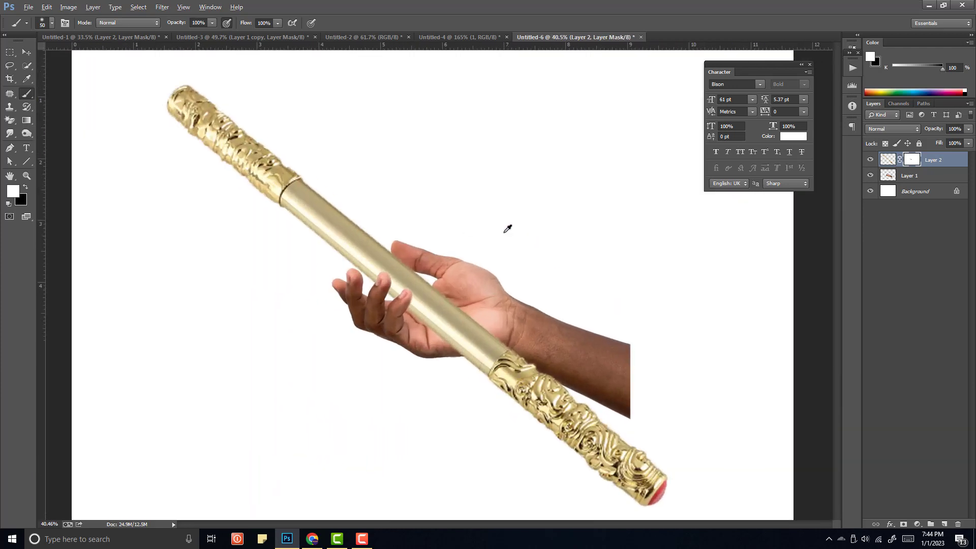
scroll(342, 205, "down", 2)
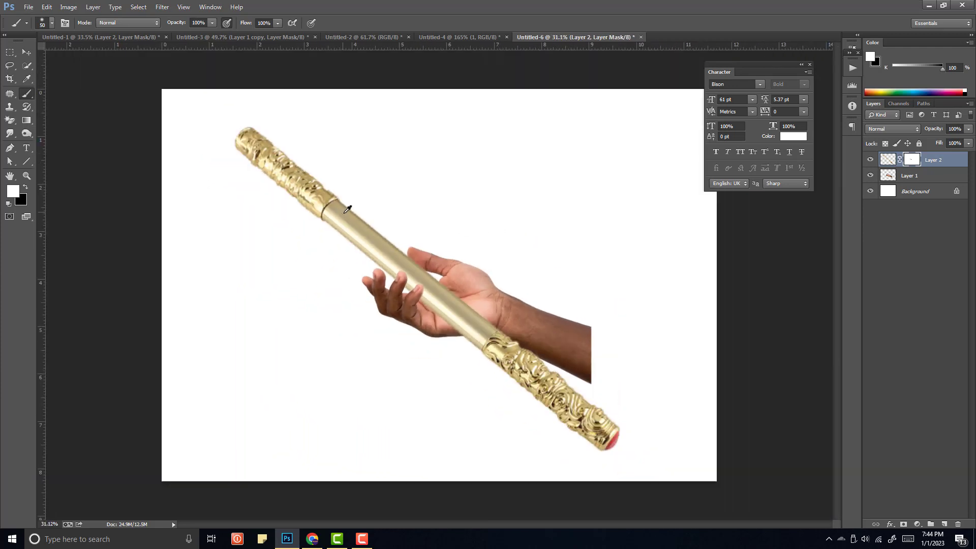
scroll(433, 232, "down", 3)
scroll(432, 233, "up", 1)
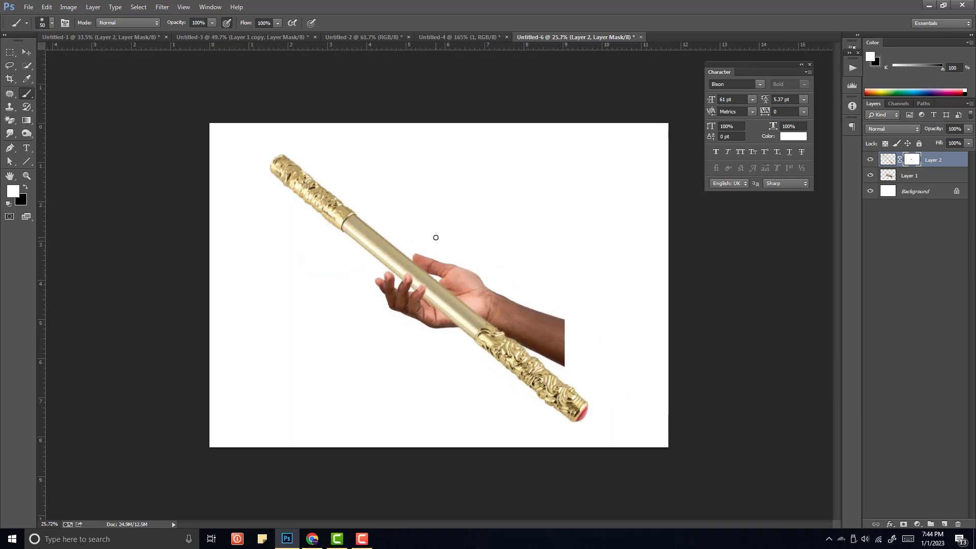
Add a layer mask to the hand layer, Layer 1, and fade the forearm's cut edge with a linear black-to-white gradient on it.
left_click(27, 52)
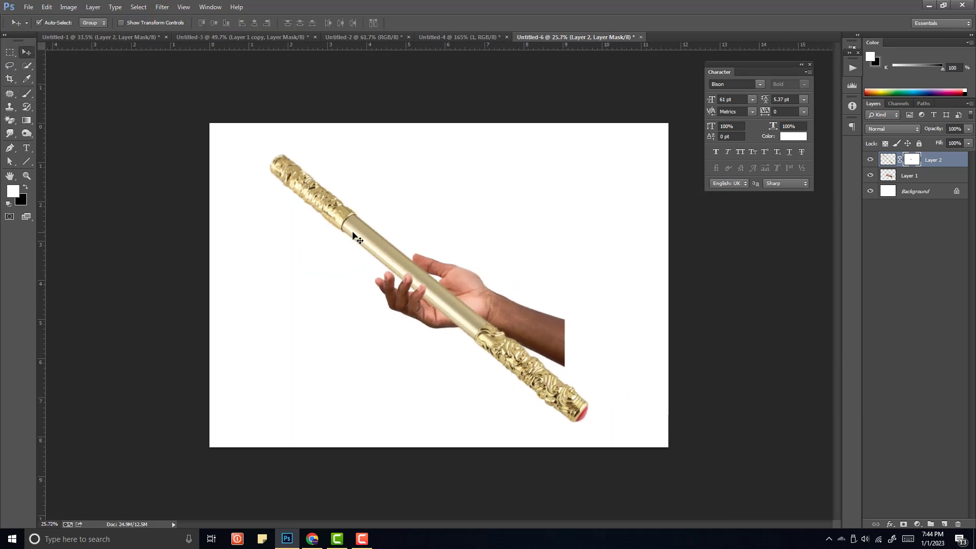
left_click(563, 335)
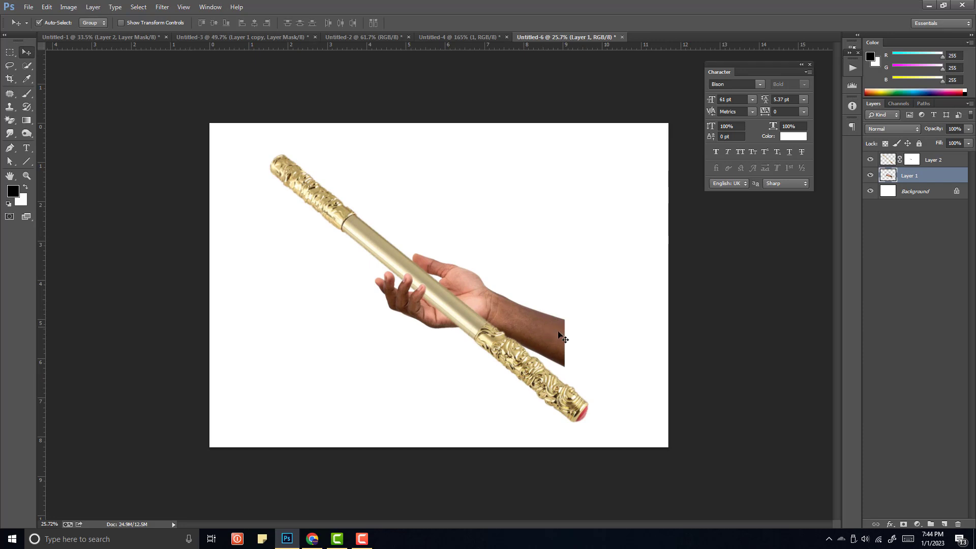
left_click(903, 524)
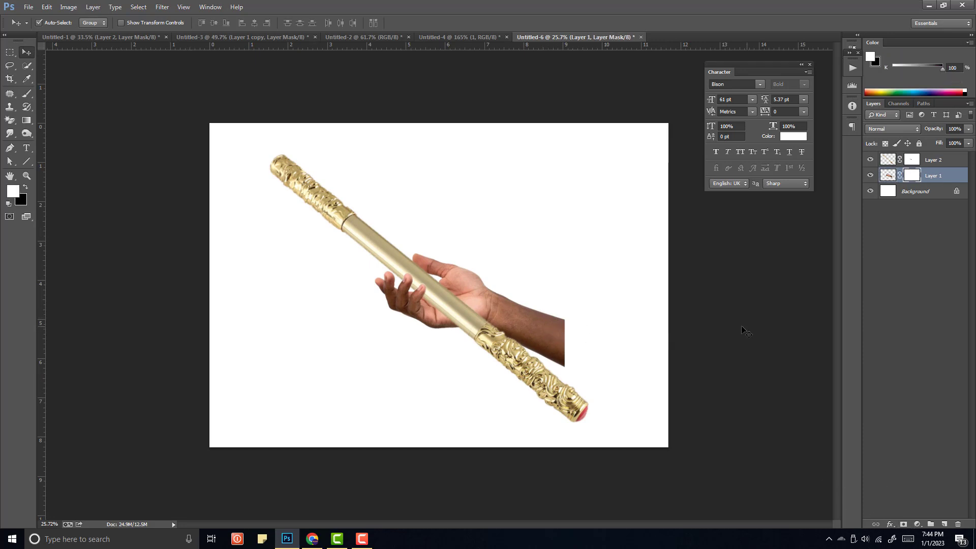
key("g")
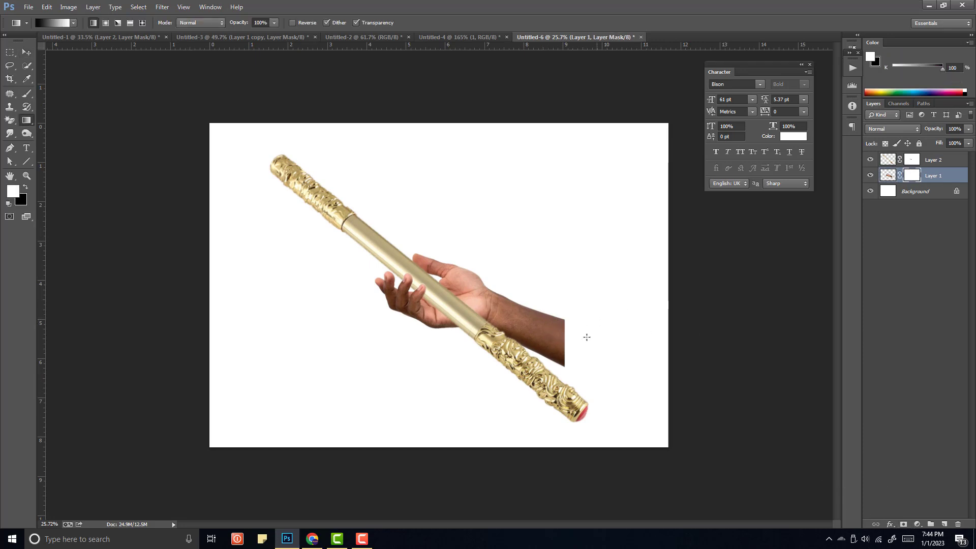
left_click_drag(572, 335, 574, 339)
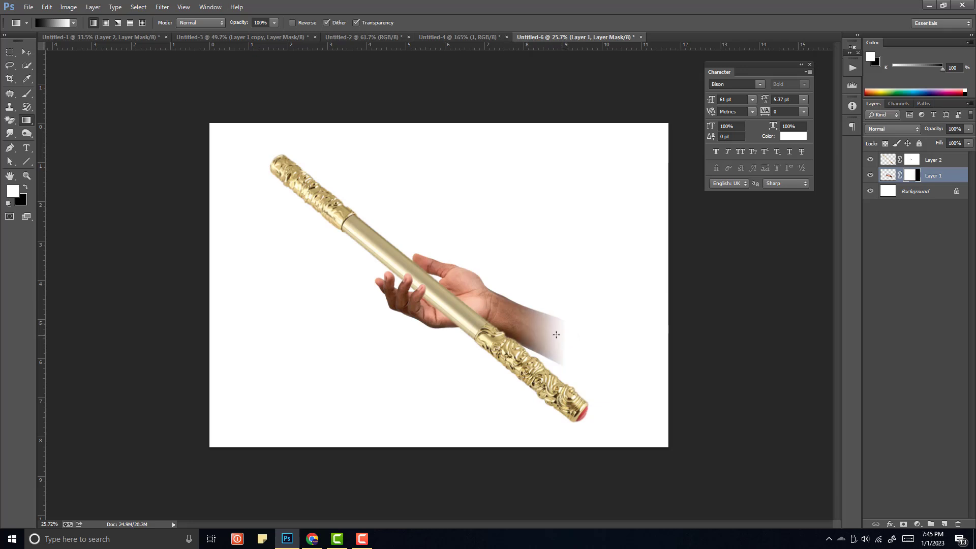
left_click(26, 51)
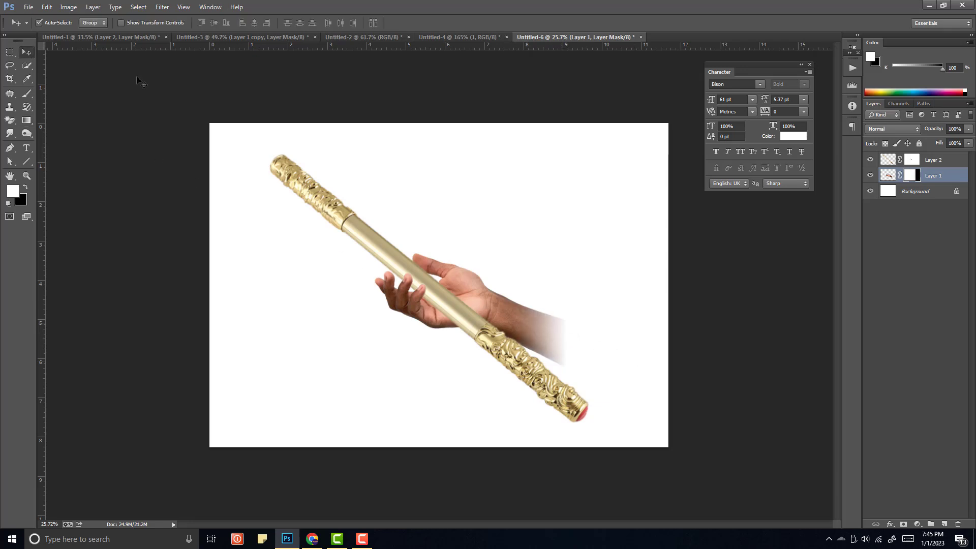
scroll(457, 173, "down", 5)
scroll(529, 240, "up", 2)
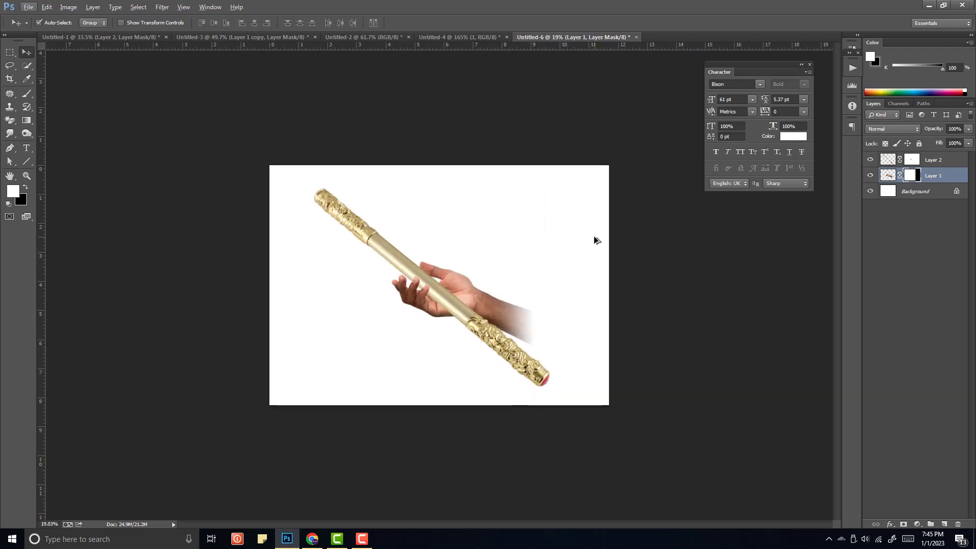